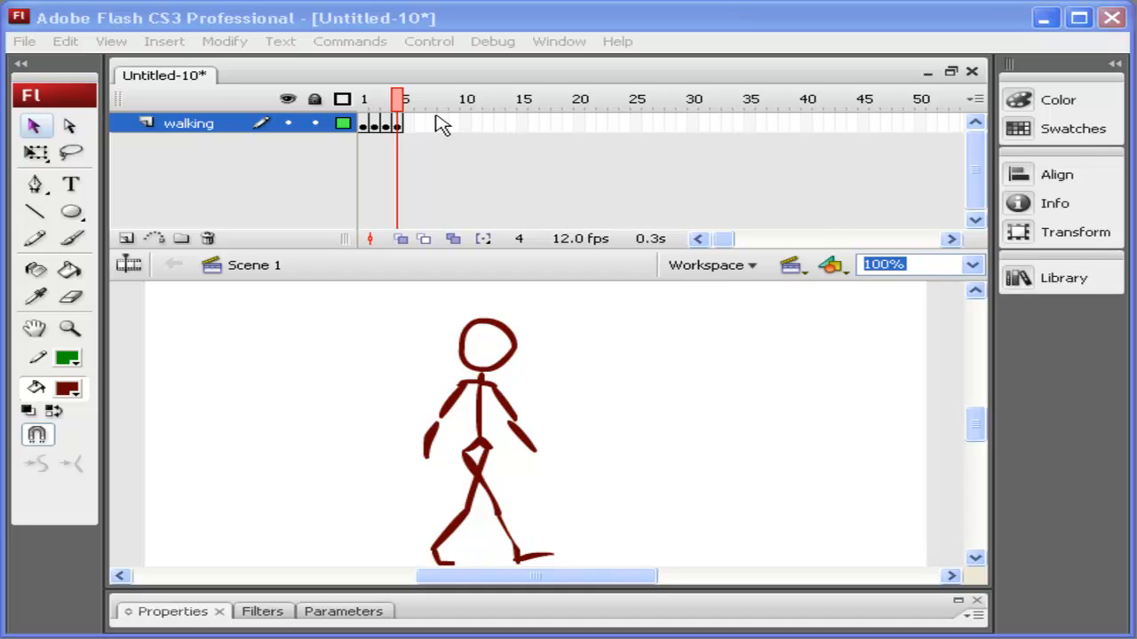
- Copy all four frames of the walking layer in Scene 1
mouse_move(399, 99)
left_mouse_down()
mouse_move(325, 89)
mouse_move(405, 89)
left_mouse_up()
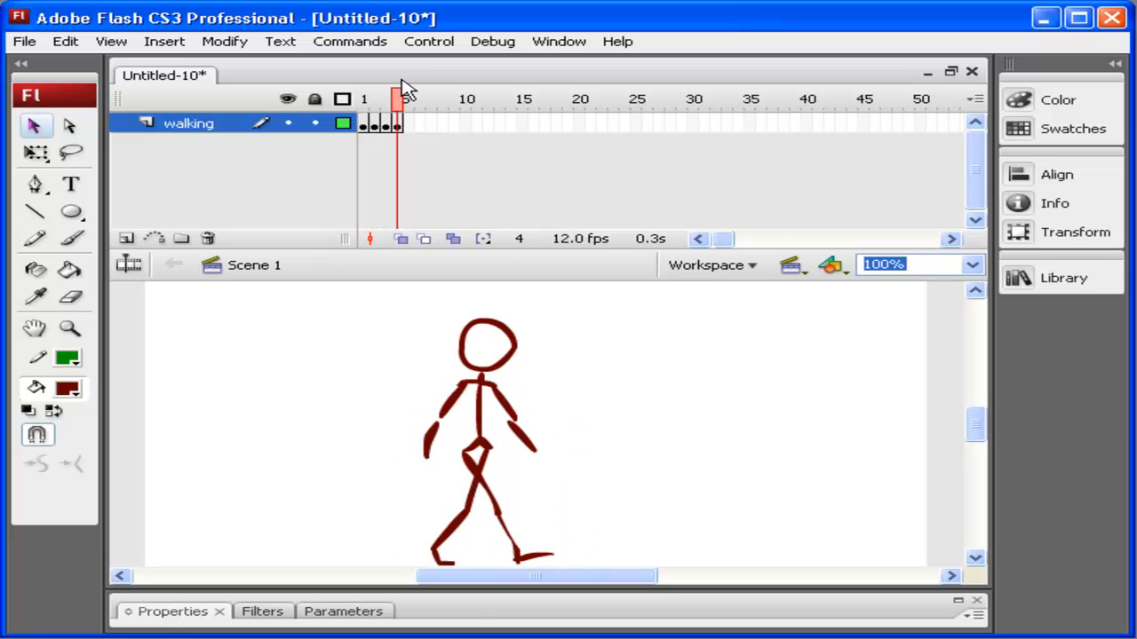
left_click(364, 127)
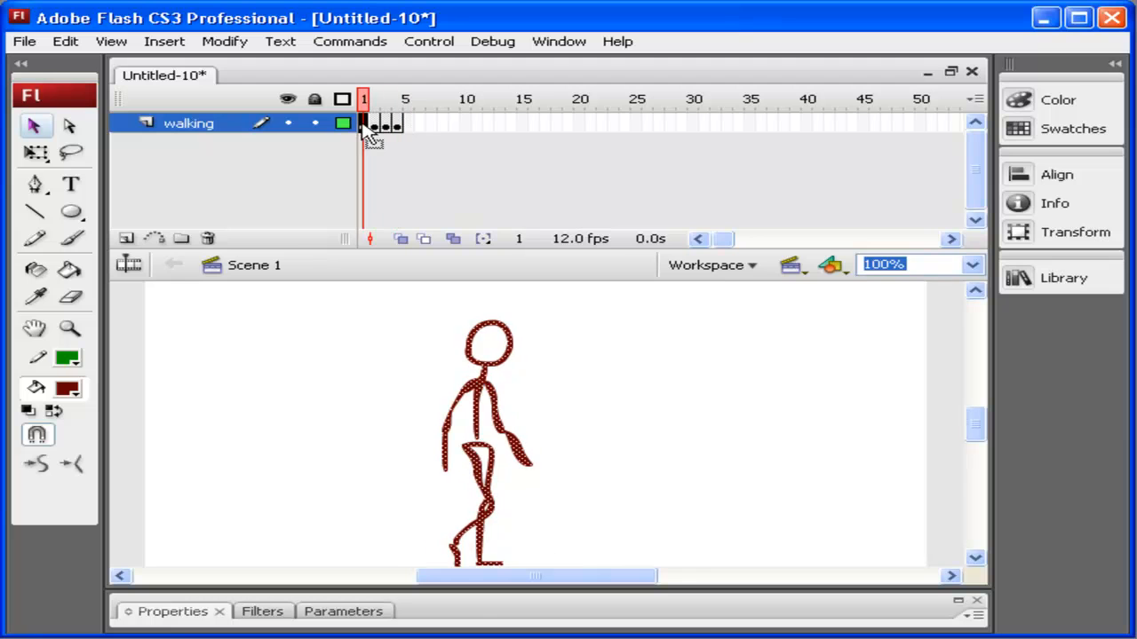
left_click(399, 129, "shift")
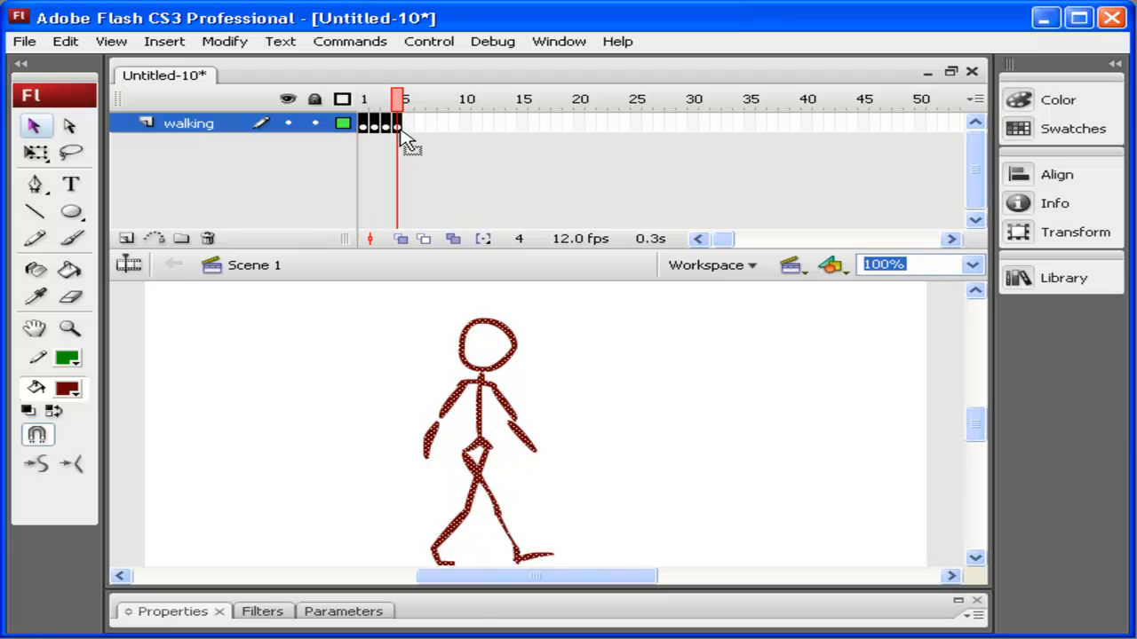
right_click(402, 137)
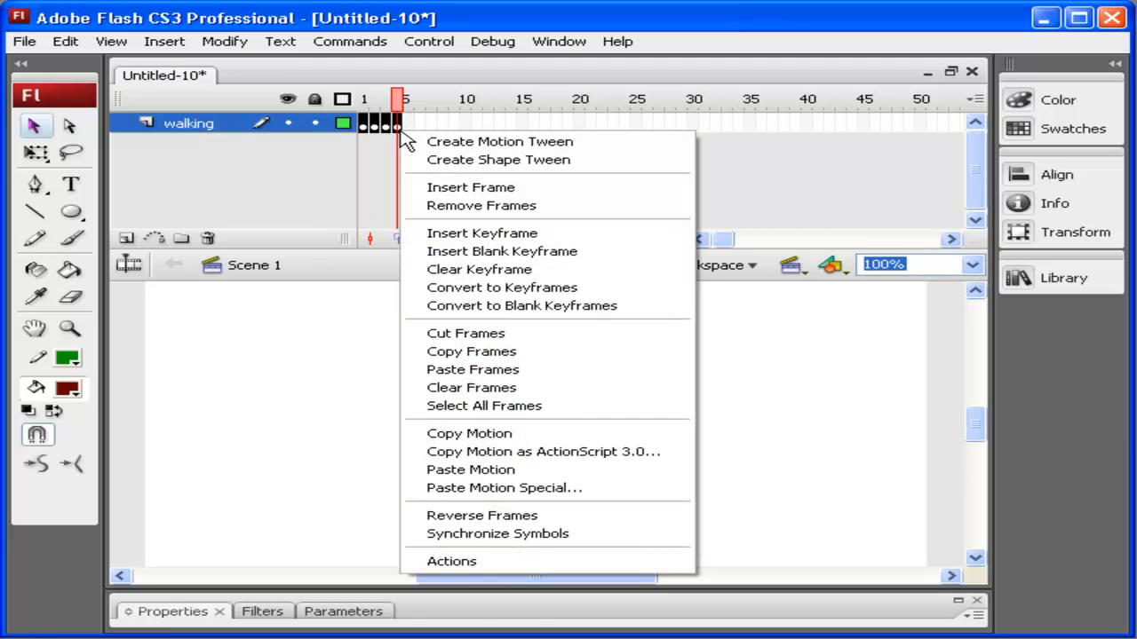
left_click(484, 353)
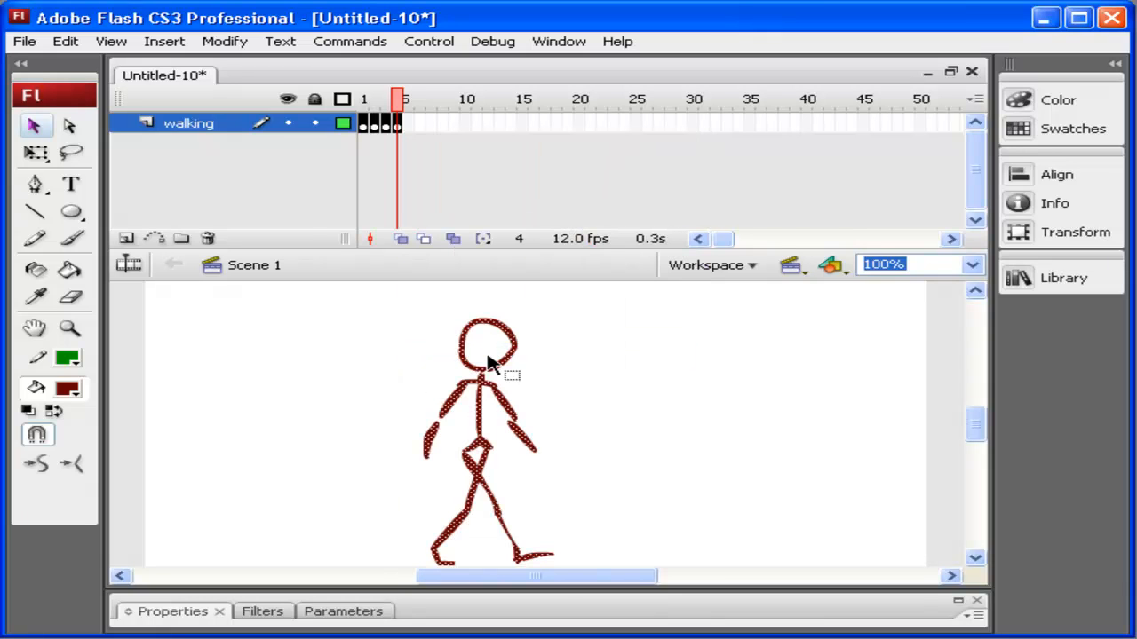
- Create a new movie clip symbol named walking_mc
left_click(164, 41)
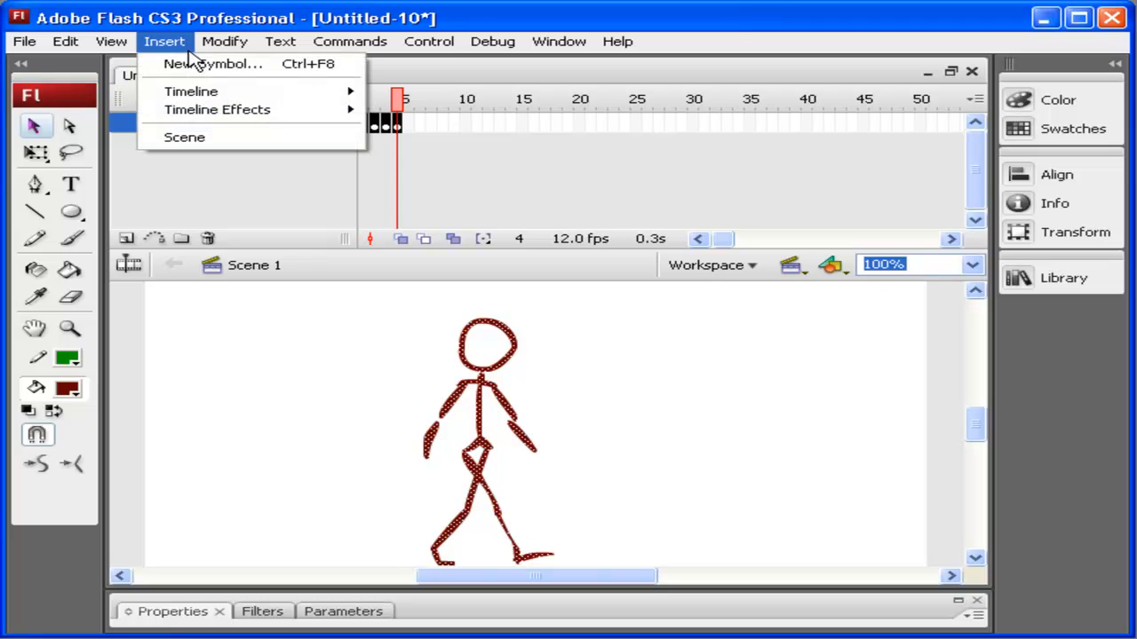
left_click(194, 65)
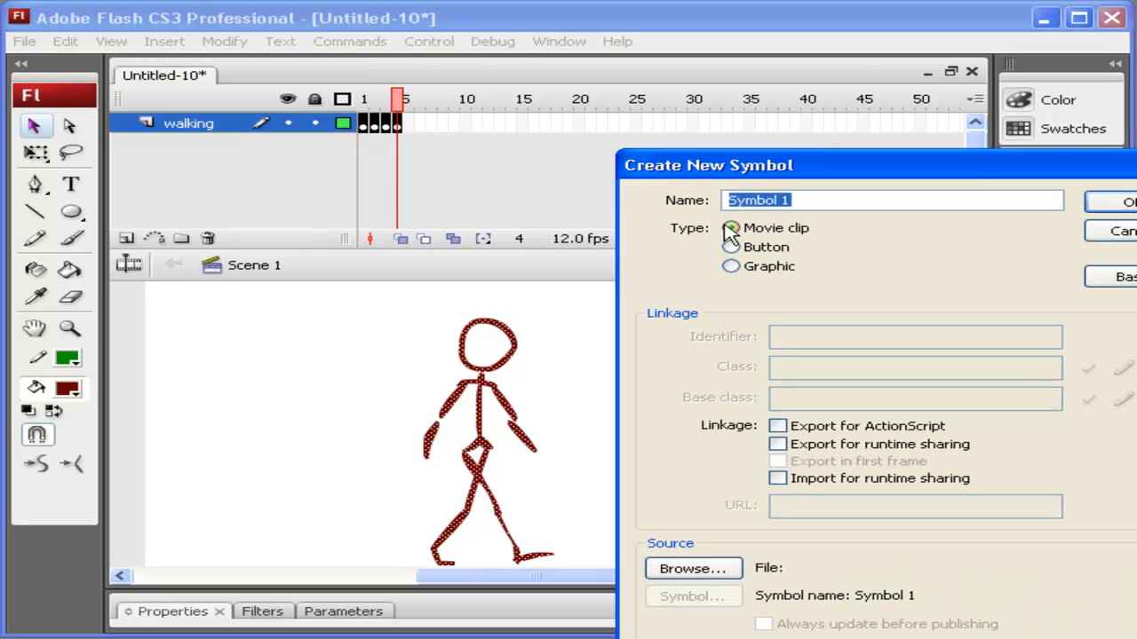
type("walking_mc")
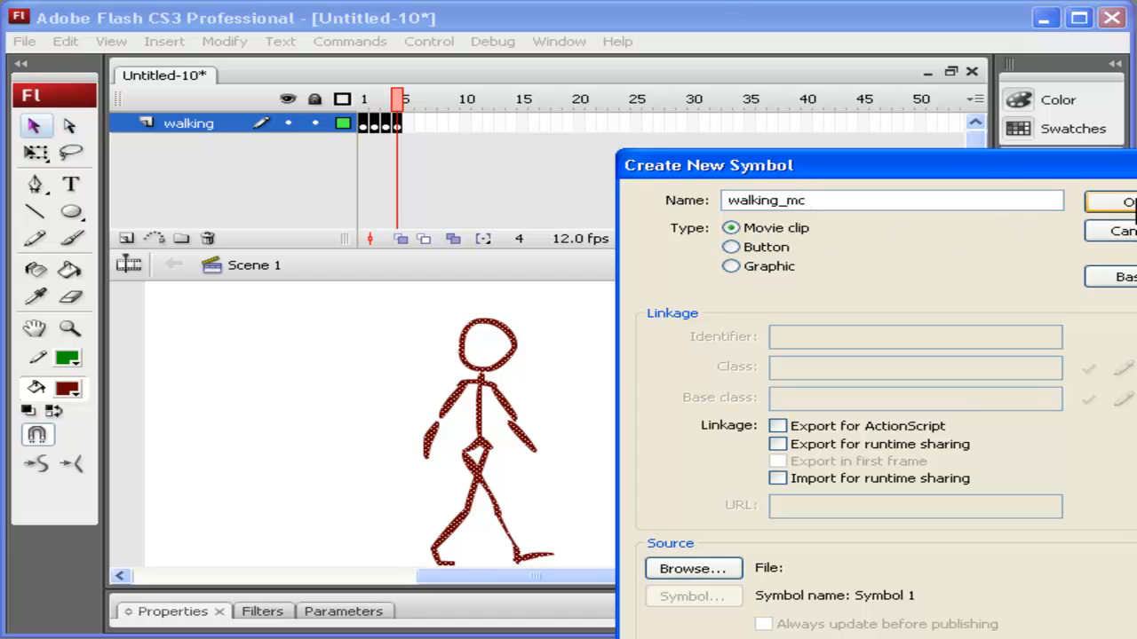
left_click(1115, 202)
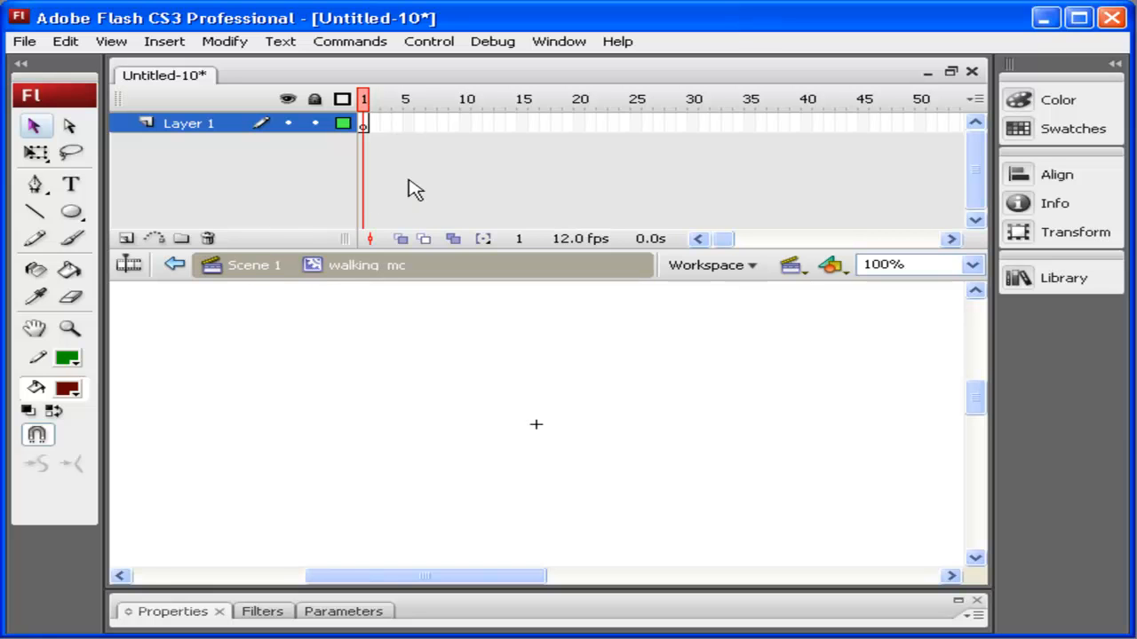
- Paste the copied walking frames into the symbol's first frame, scrub through them and return to Scene 1
right_click(365, 125)
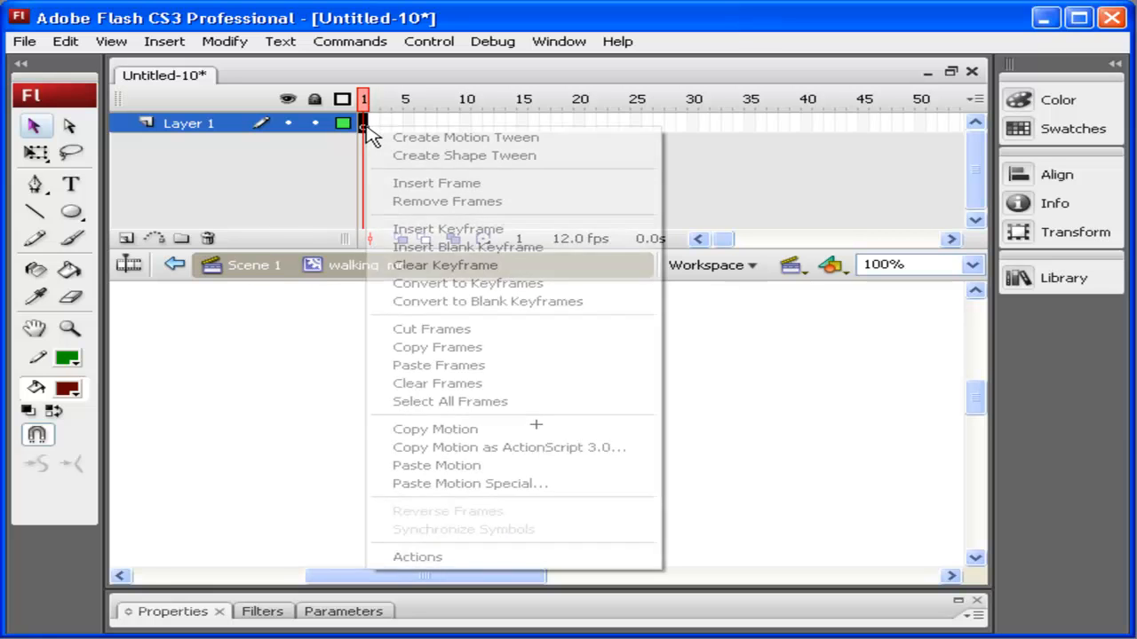
left_click(479, 375)
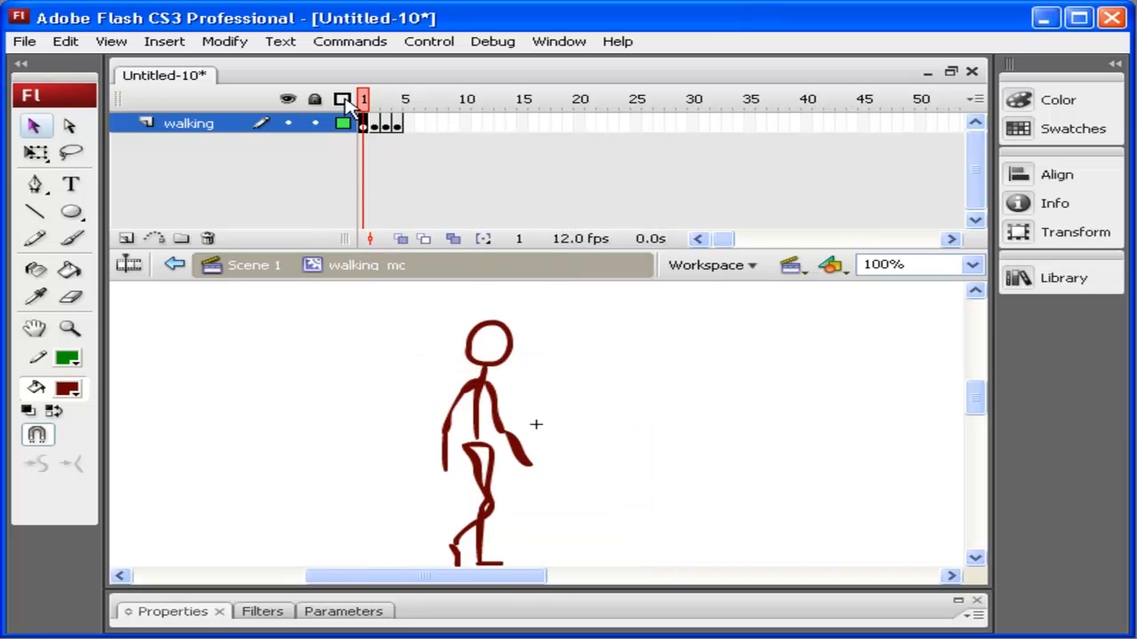
left_click_drag(365, 100, 426, 88)
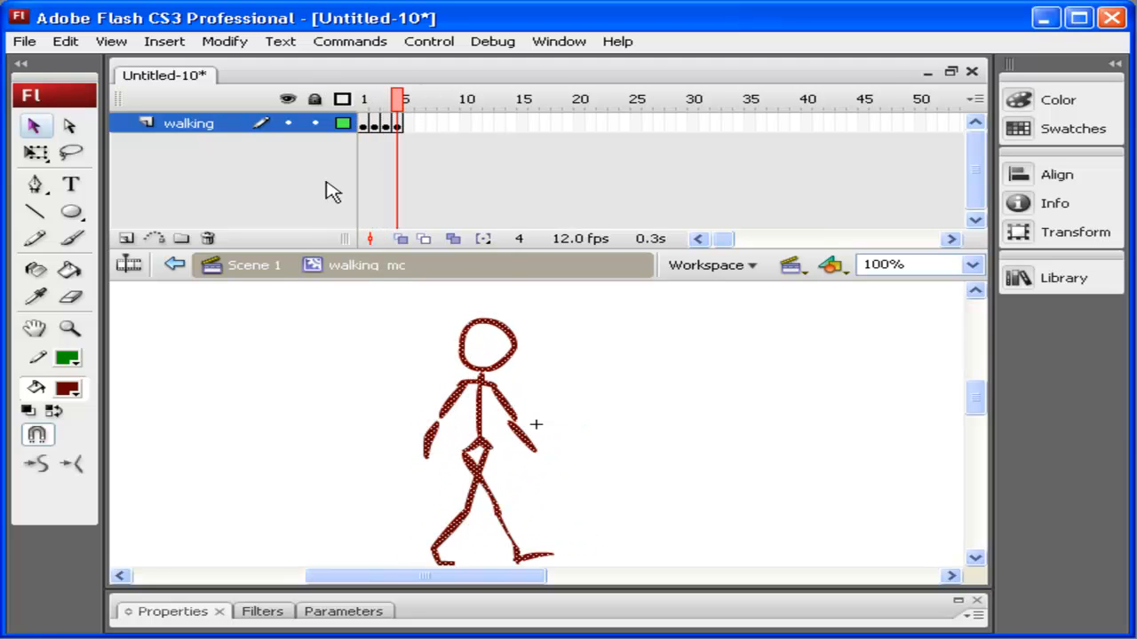
left_click(253, 265)
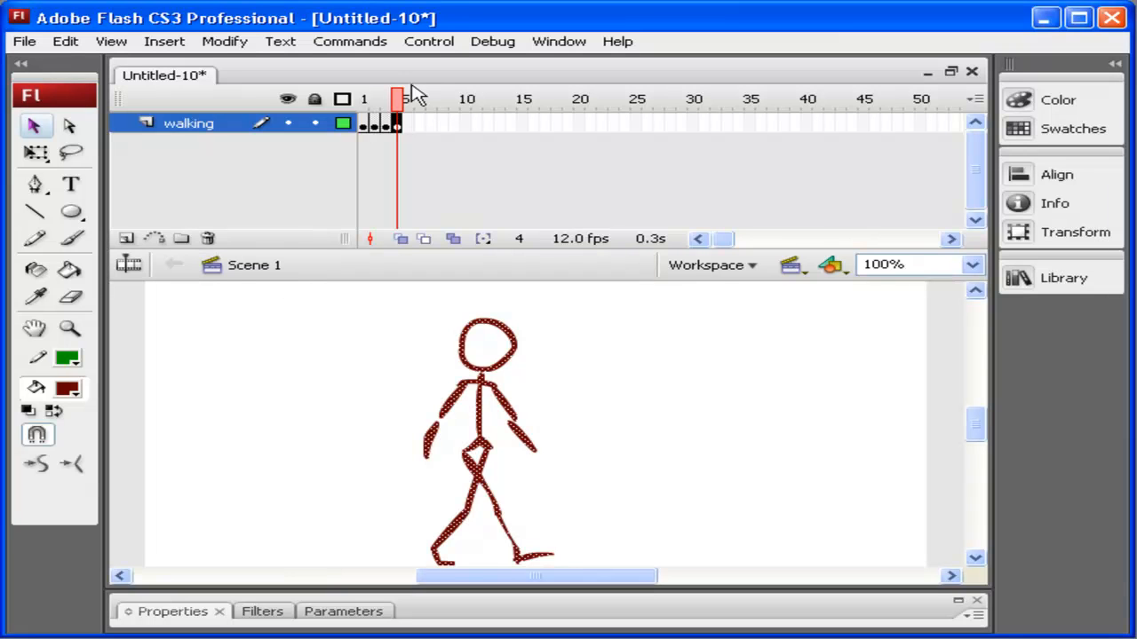
mouse_move(406, 98)
left_mouse_down()
mouse_move(377, 105)
mouse_move(398, 111)
left_mouse_up()
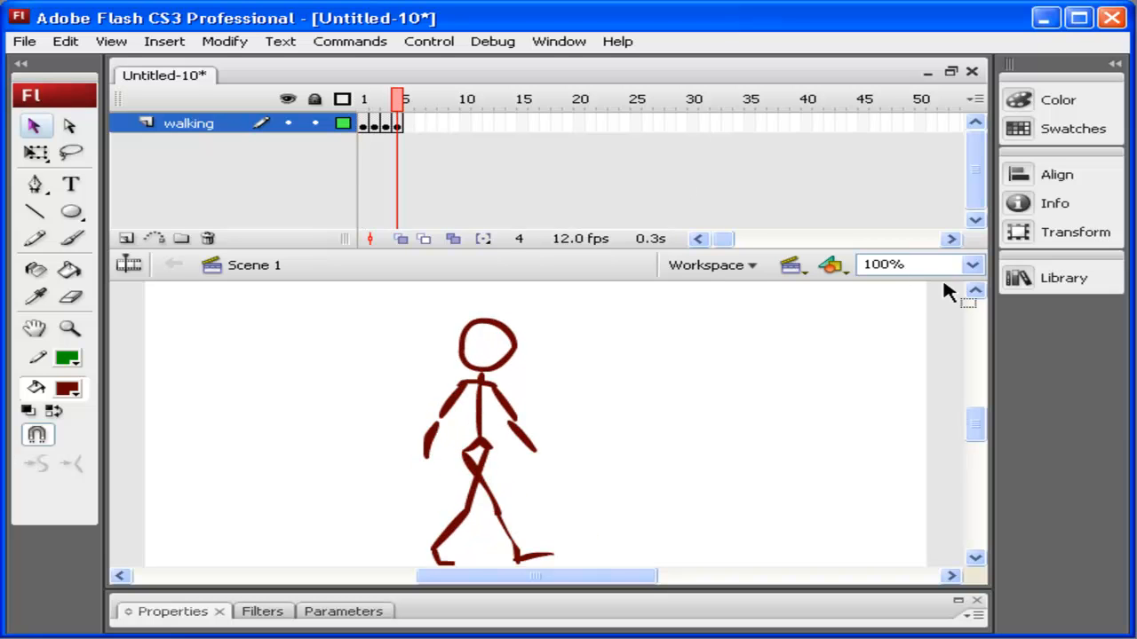
- Preview the walking_mc movie clip's animation in the library
left_click(1052, 280)
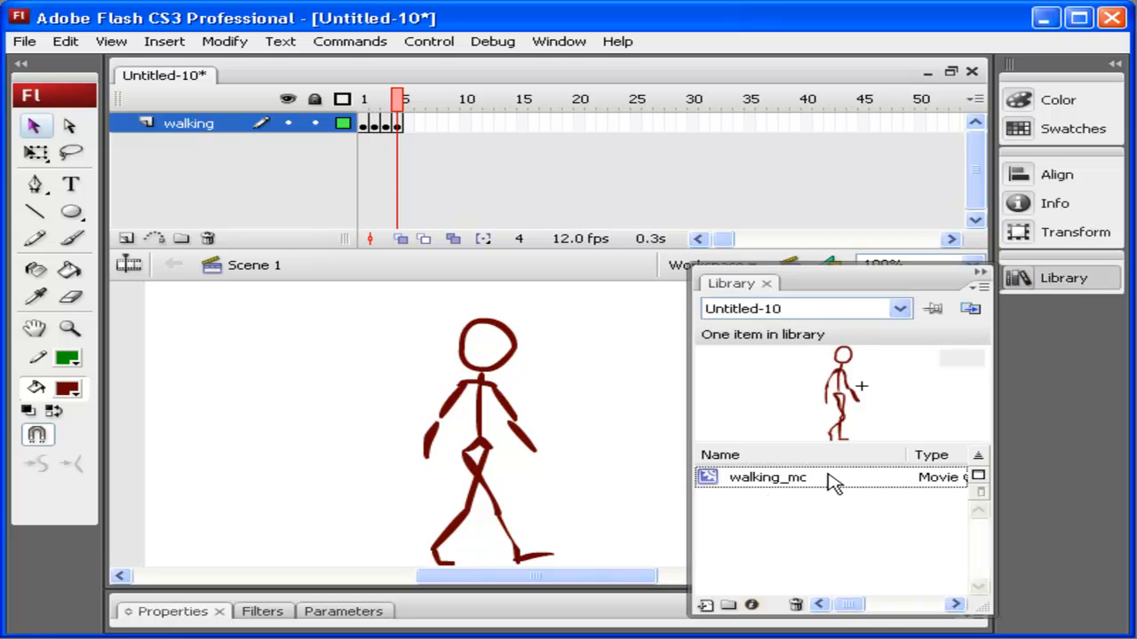
left_click(793, 481)
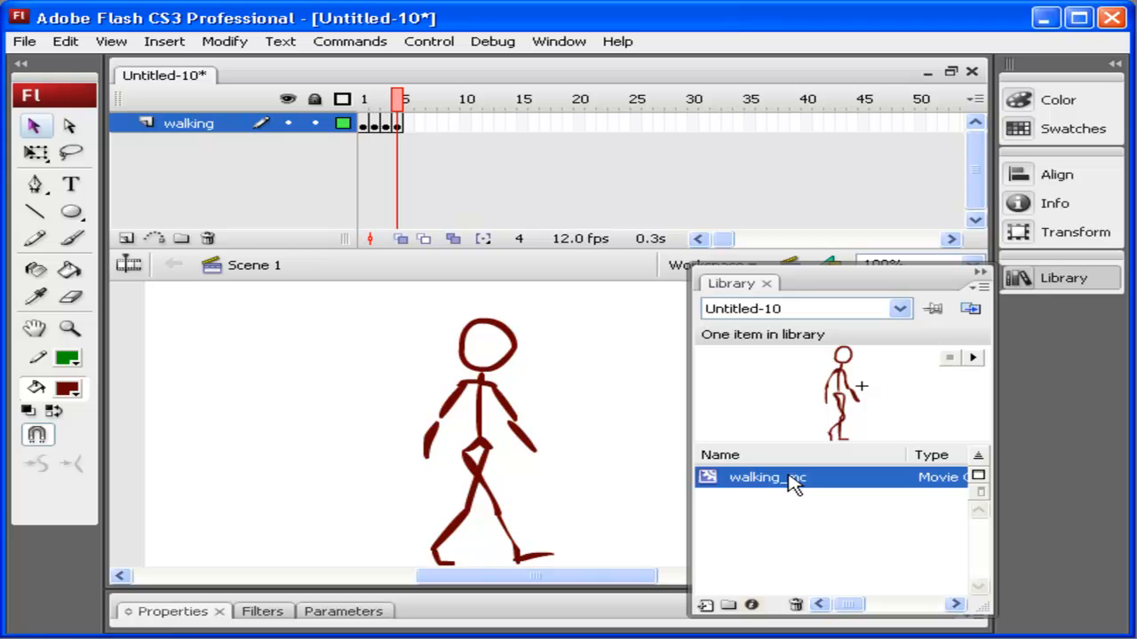
left_click(974, 358)
left_click(979, 272)
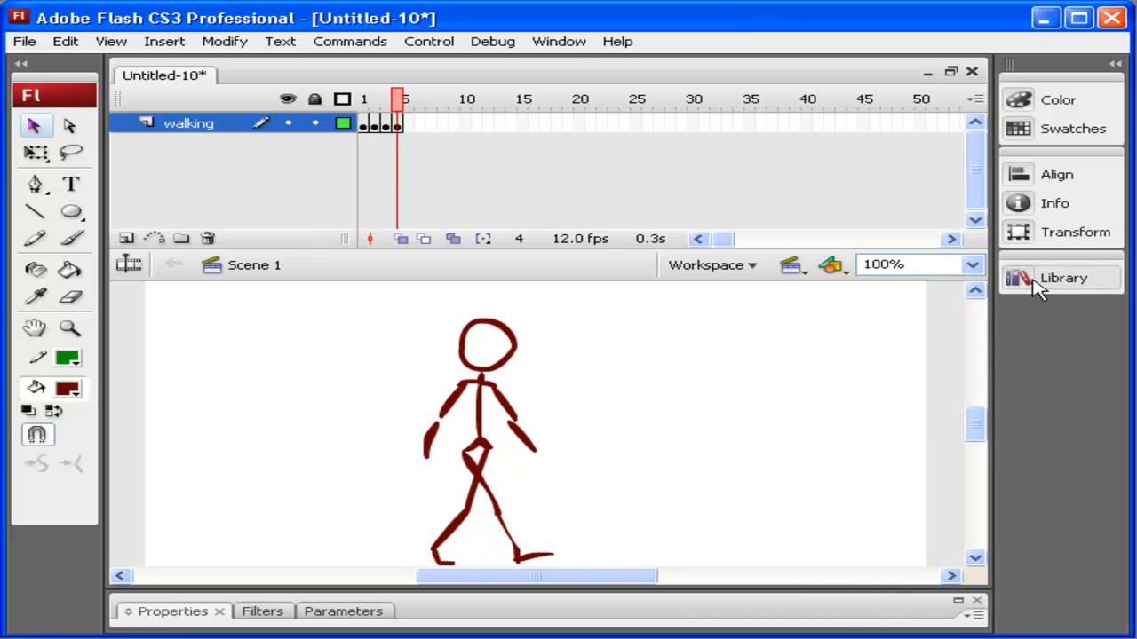
- Place an instance of walking_mc from the library to the left of the figure in frame 4 of the walking layer
left_click(573, 43)
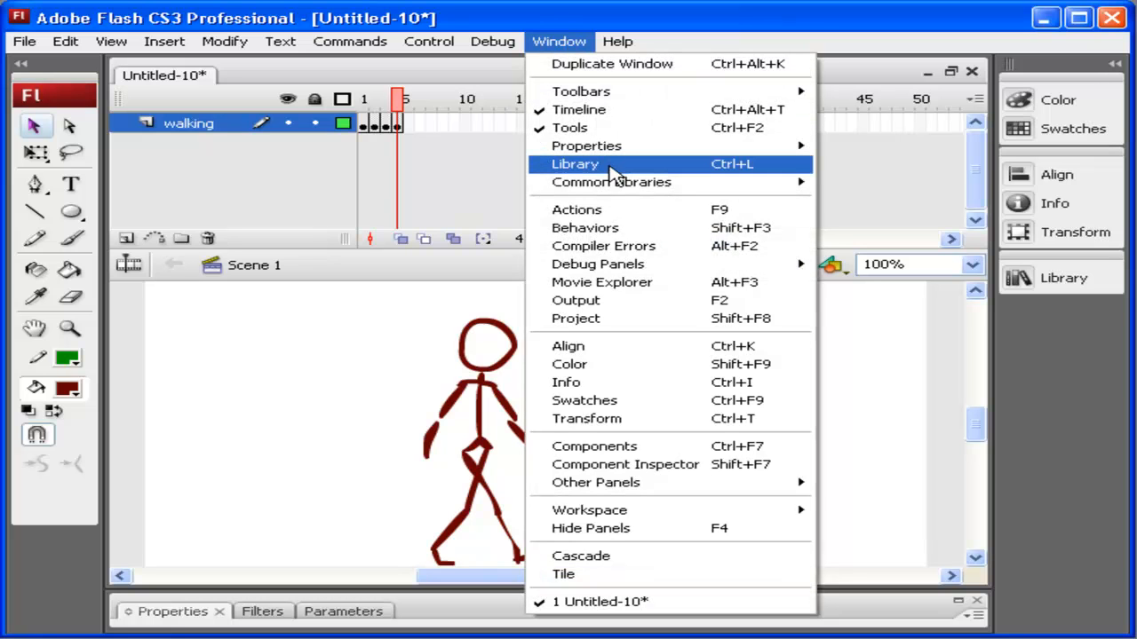
left_click(1073, 287)
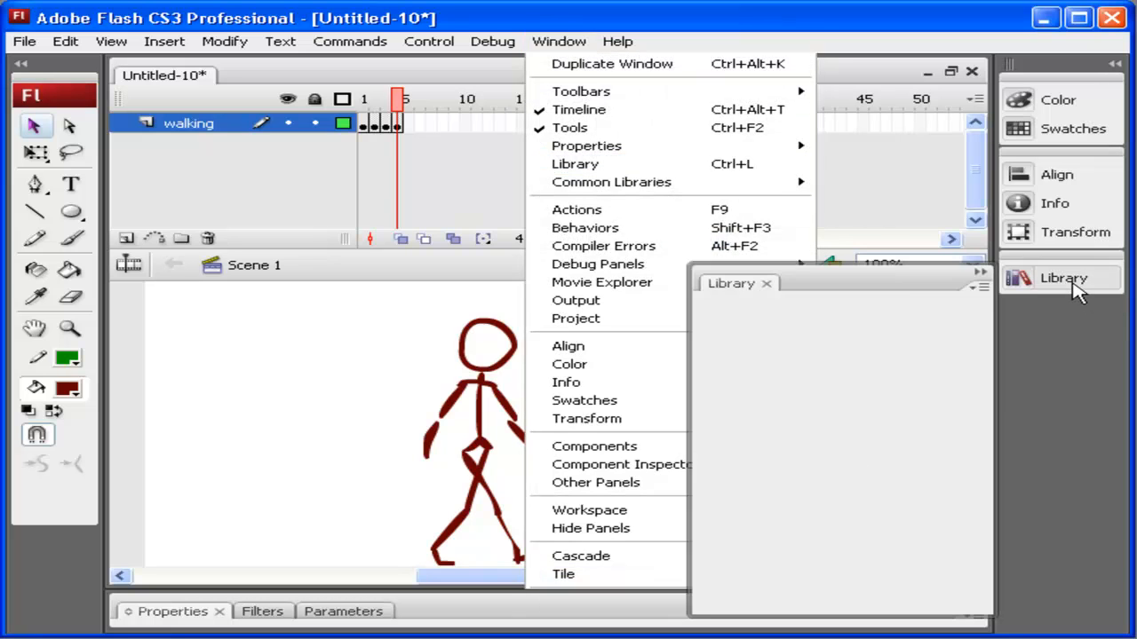
left_click_drag(854, 386, 216, 438)
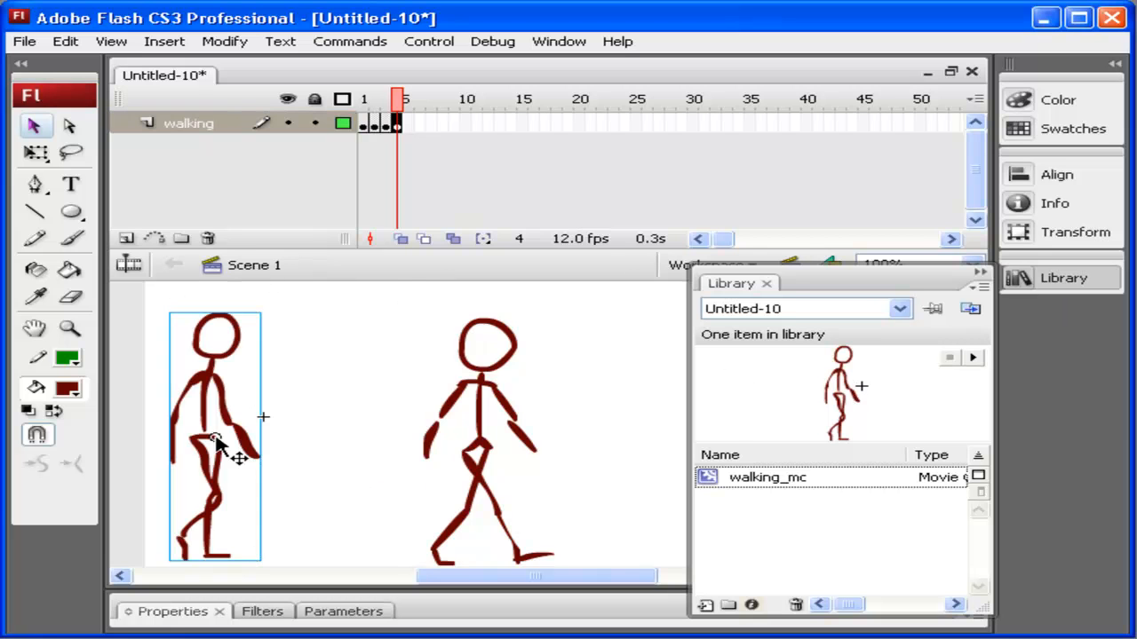
left_click(979, 271)
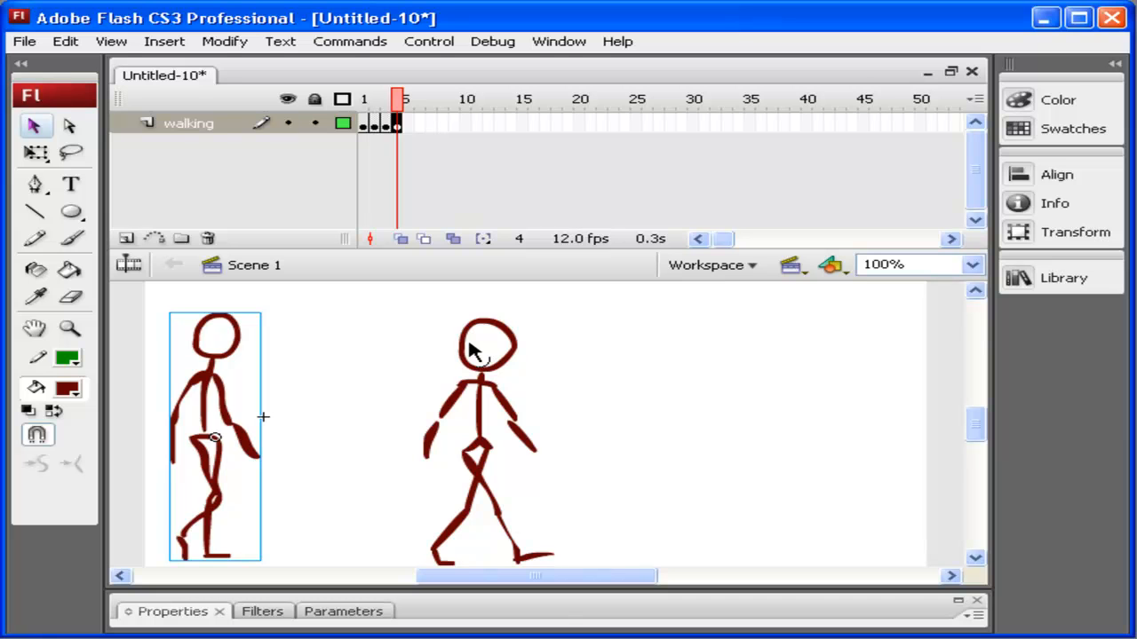
- Test the movie and delete the walking_mc instance from frame 4 of the walking layer
key("ctrl+Return")
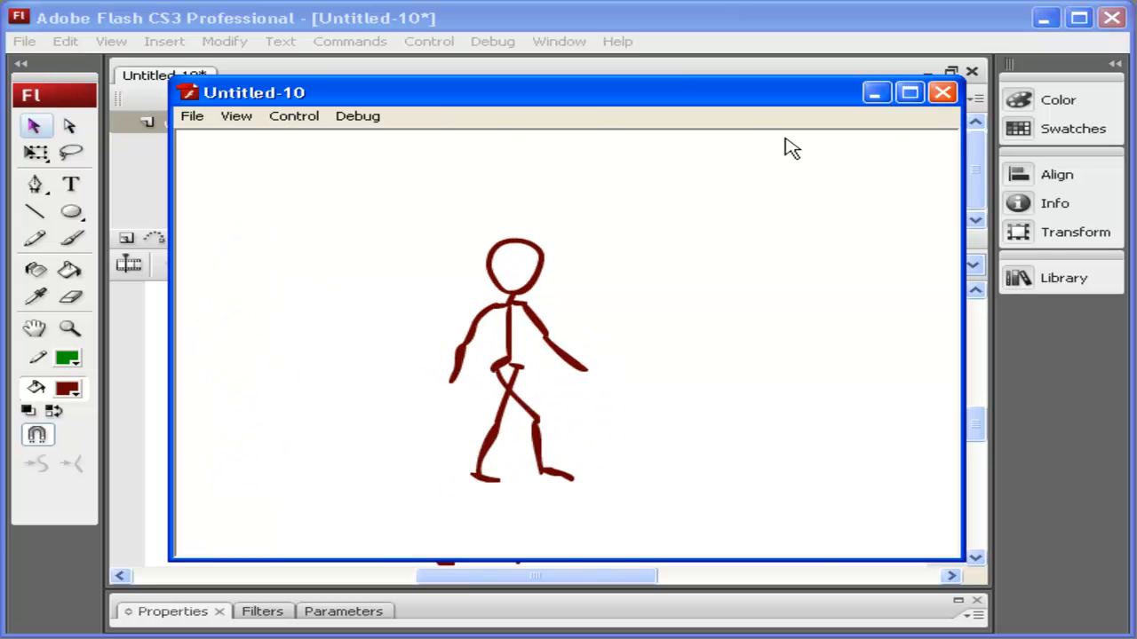
left_click(943, 94)
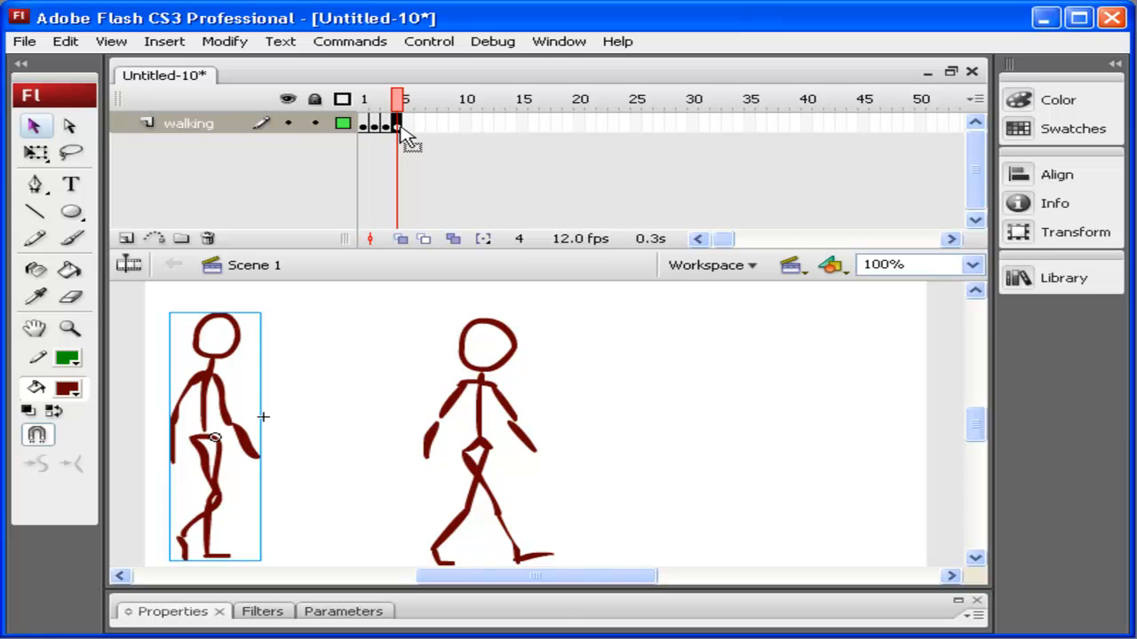
key("Delete")
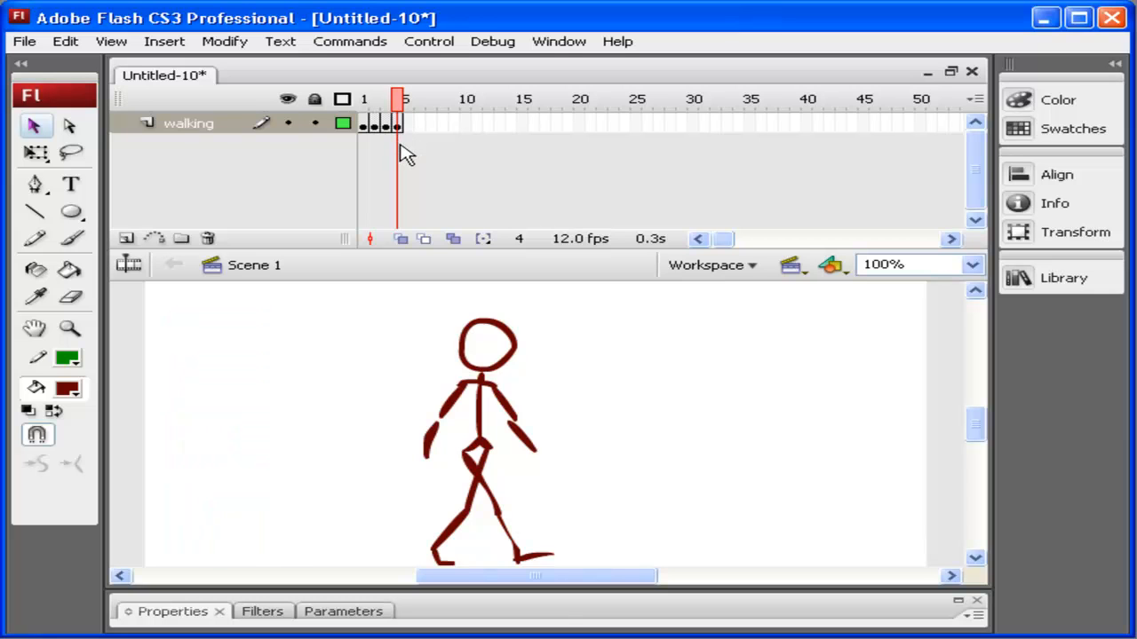
- Add a new layer above the walking layer and name it walking_mc
left_click(126, 238)
double_click(198, 124)
type("walking_MC")
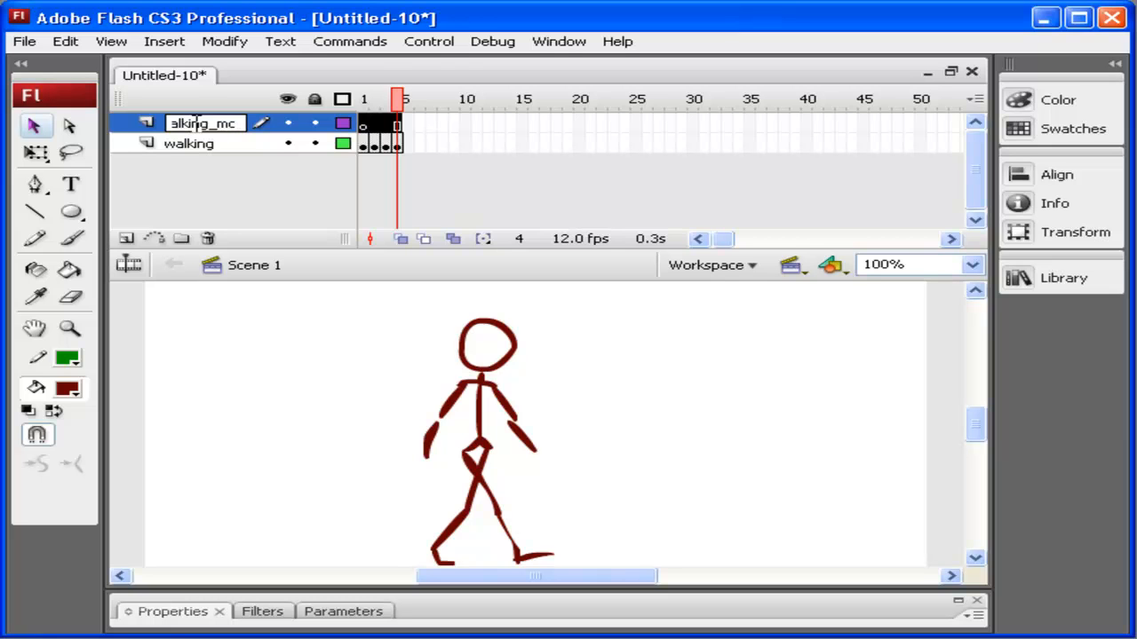
left_click(365, 126)
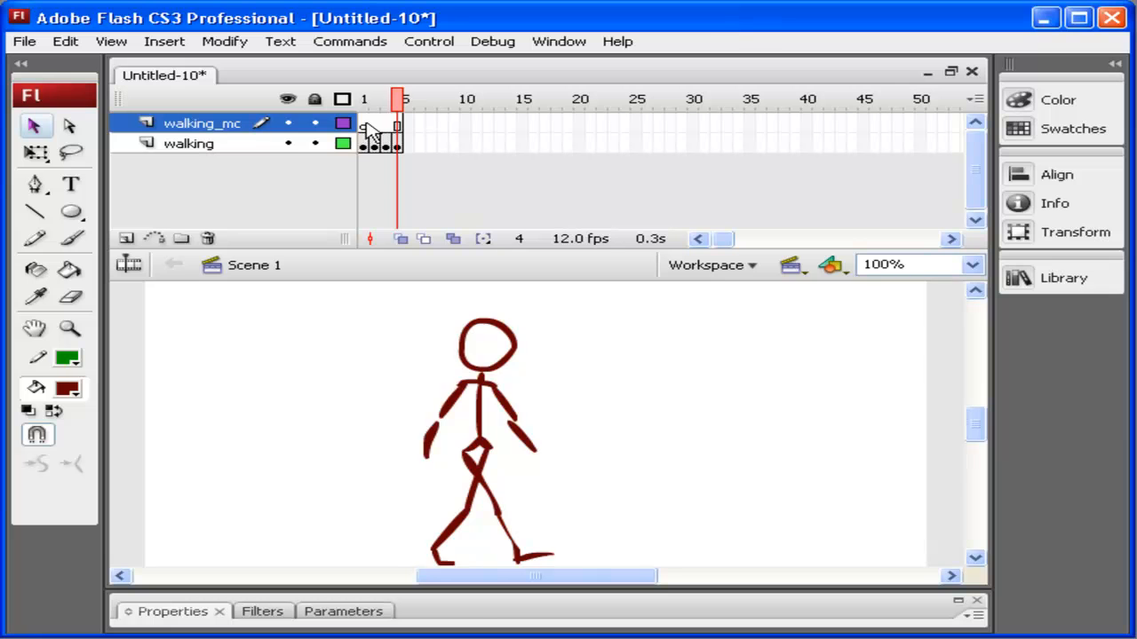
- Place a walking_mc instance to the left of the existing figure in frame 1 of the walking_mc layer and test the movie
double_click(365, 127)
left_click(1032, 279)
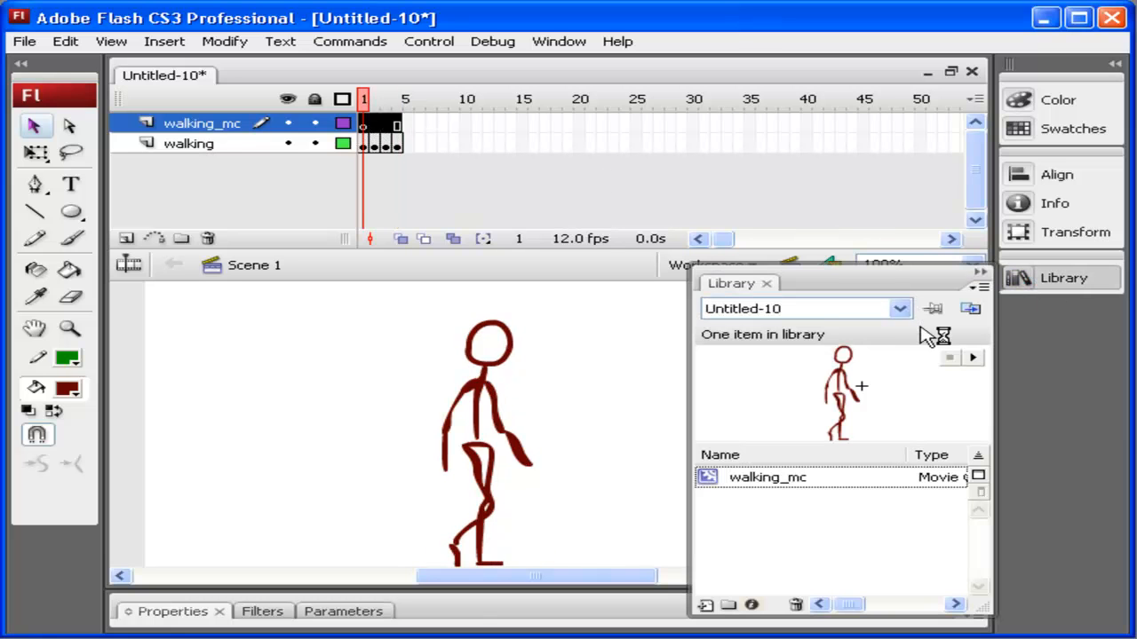
left_click_drag(842, 387, 217, 444)
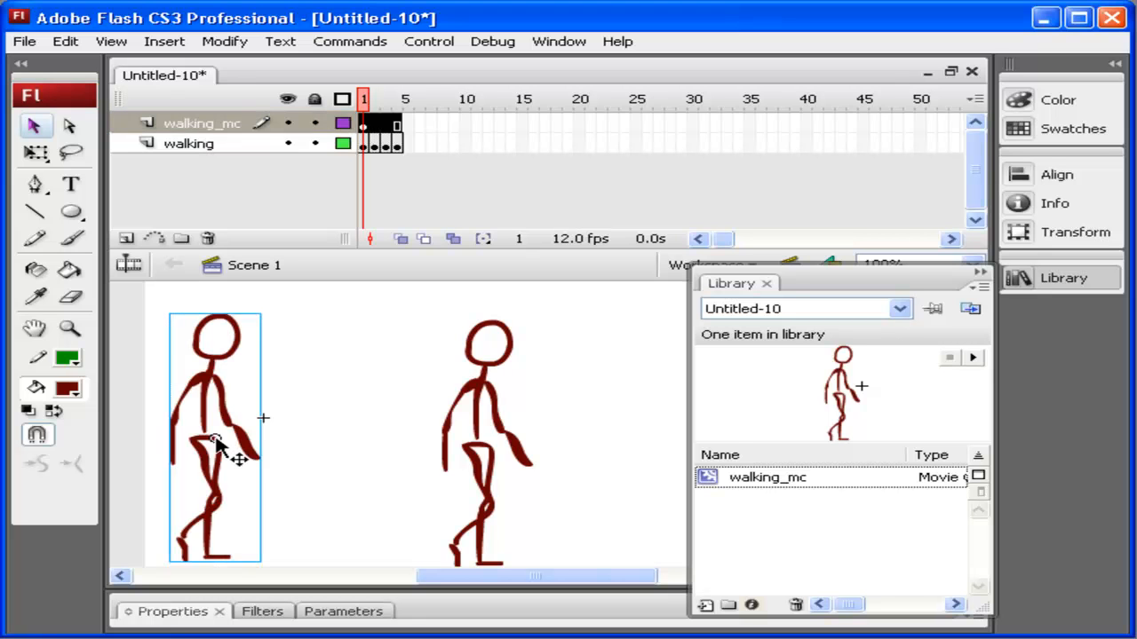
key("ctrl+Return")
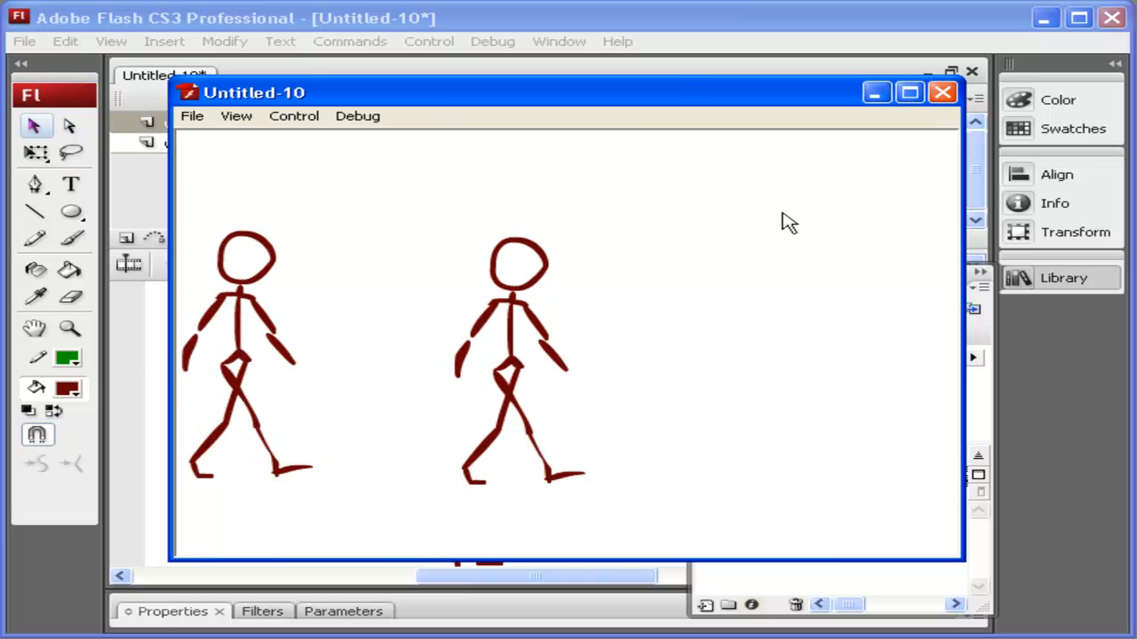
left_click(943, 92)
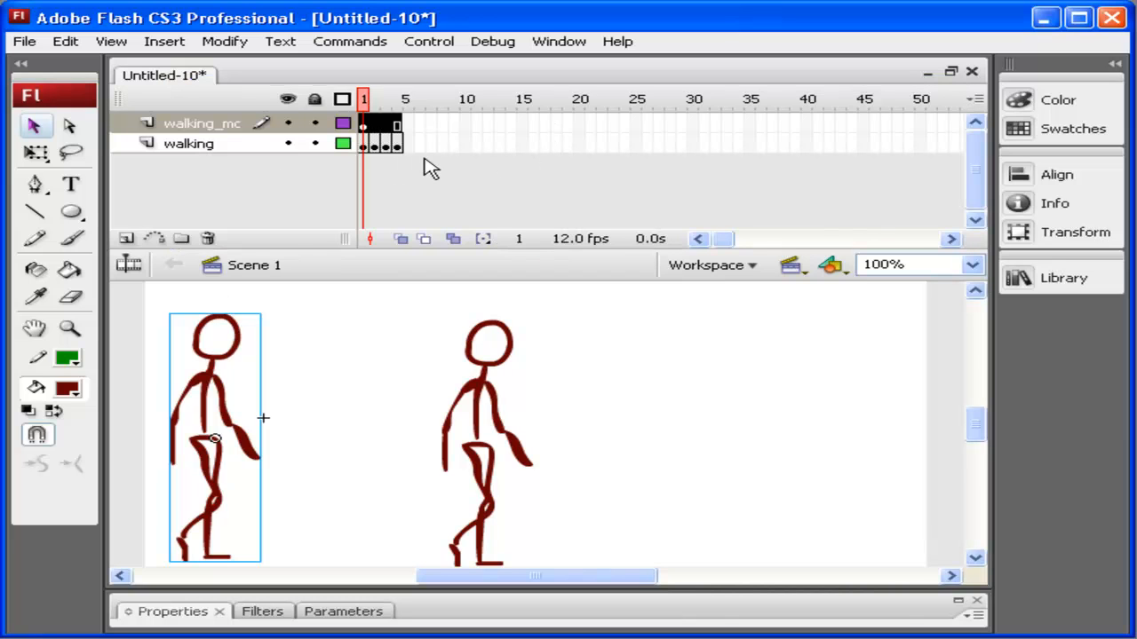
- Insert a keyframe at frame 29 of the walking_mc layer and create a motion tween from frame 1 to it
left_click(680, 122)
key("Return")
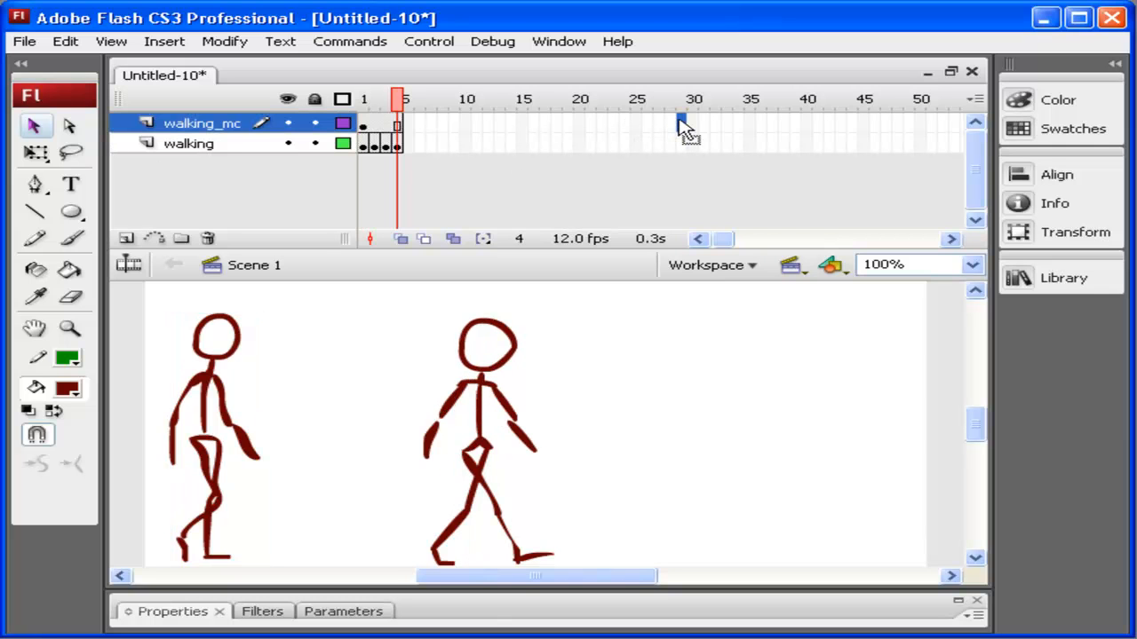
key("F6")
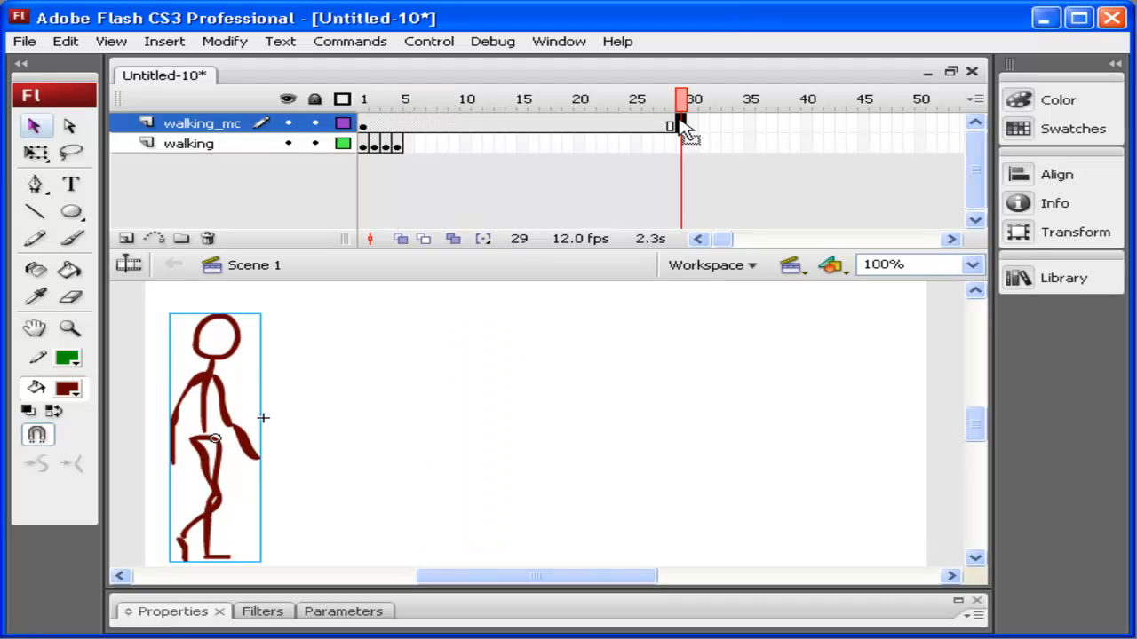
right_click(624, 126)
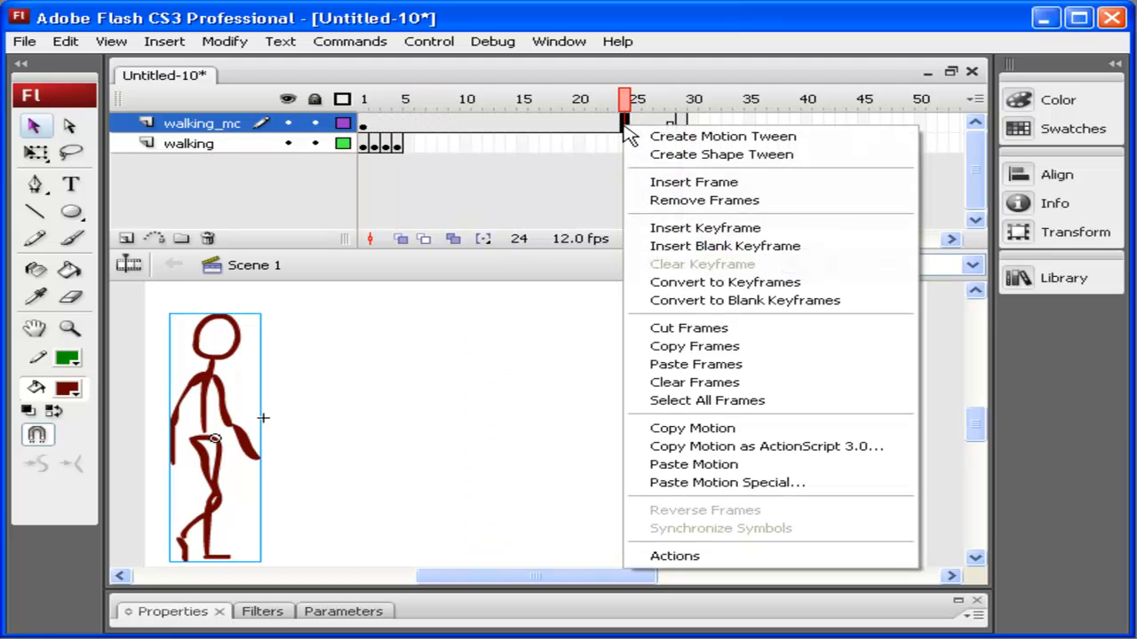
left_click(656, 139)
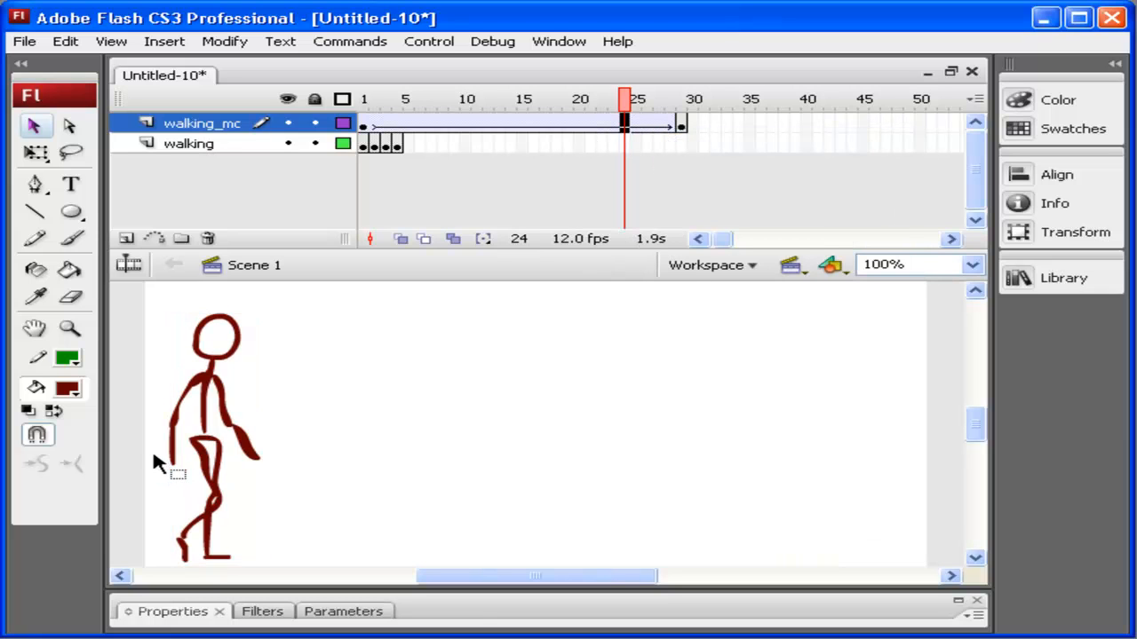
- Move the walking_mc instance in frame 29 of the walking_mc layer to the far right side of the stage
left_click(682, 124)
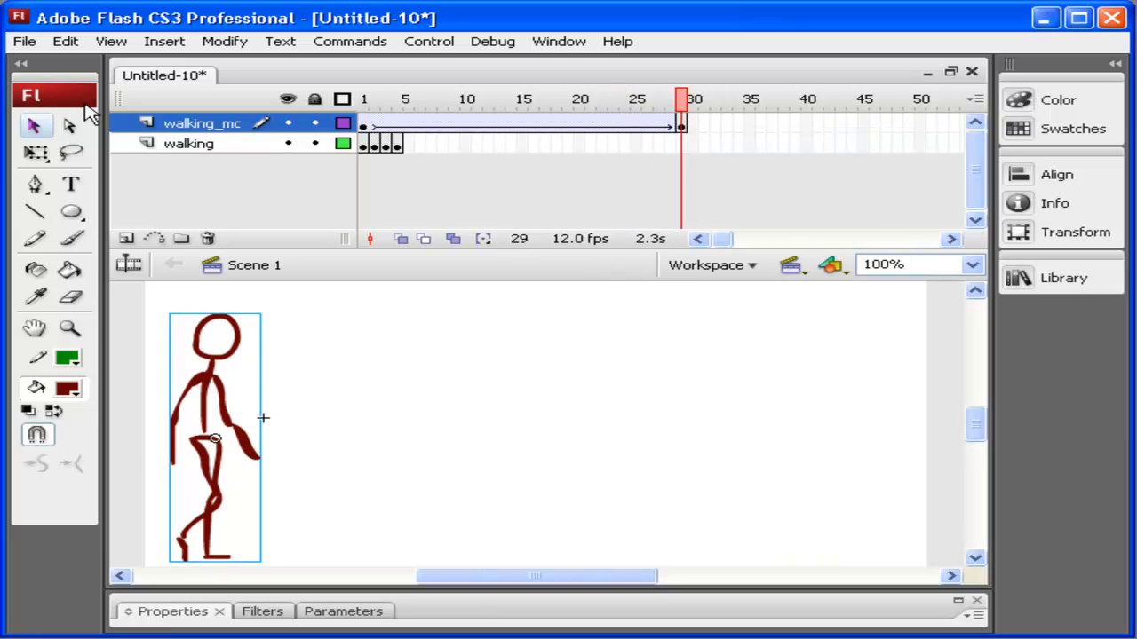
left_click_drag(215, 364, 693, 382)
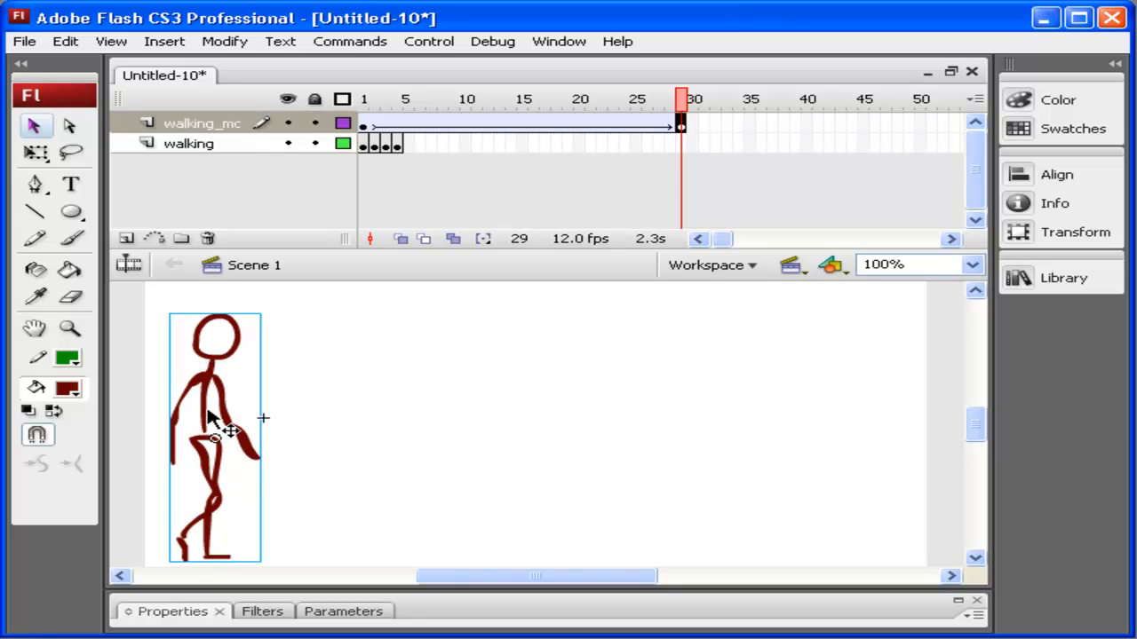
left_click_drag(207, 414, 698, 435)
mouse_move(835, 404)
left_mouse_down()
mouse_move(847, 396)
mouse_move(852, 407)
left_mouse_up()
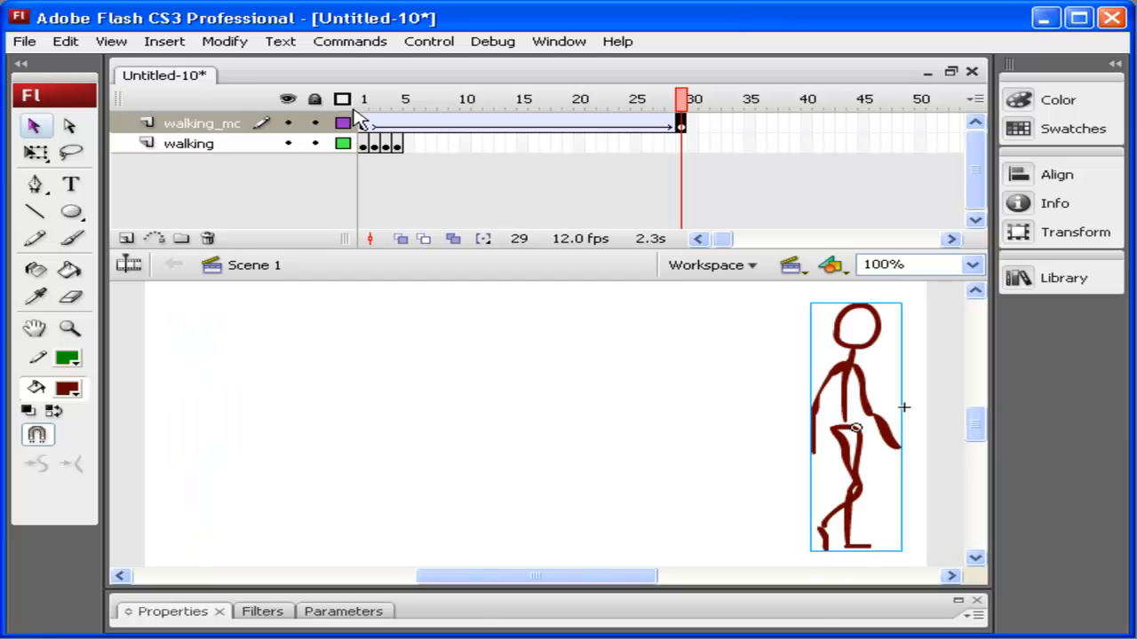
- Preview the walking_mc motion tween by testing the movie, and close the preview
mouse_move(363, 100)
left_mouse_down()
mouse_move(673, 94)
mouse_move(344, 92)
mouse_move(619, 85)
mouse_move(344, 102)
mouse_move(680, 88)
mouse_move(346, 110)
left_mouse_up()
key("ctrl+Return")
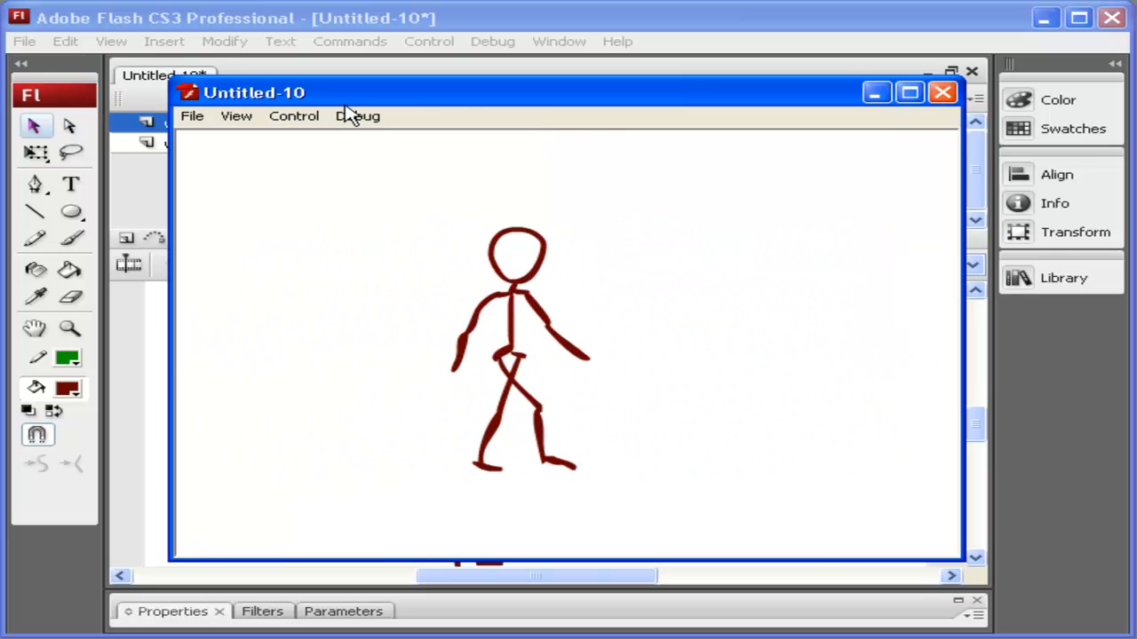
left_click(942, 92)
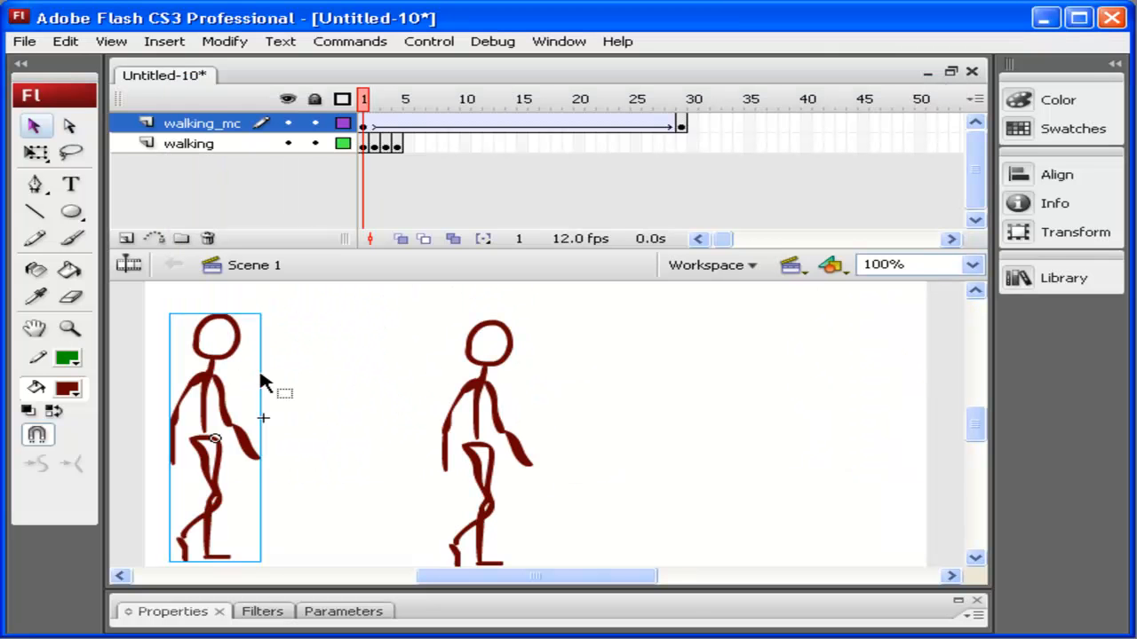
- Add a motion guide layer above the walking_mc layer and sketch a long, slightly wavy path across the stage with the Pencil tool
left_click(155, 240)
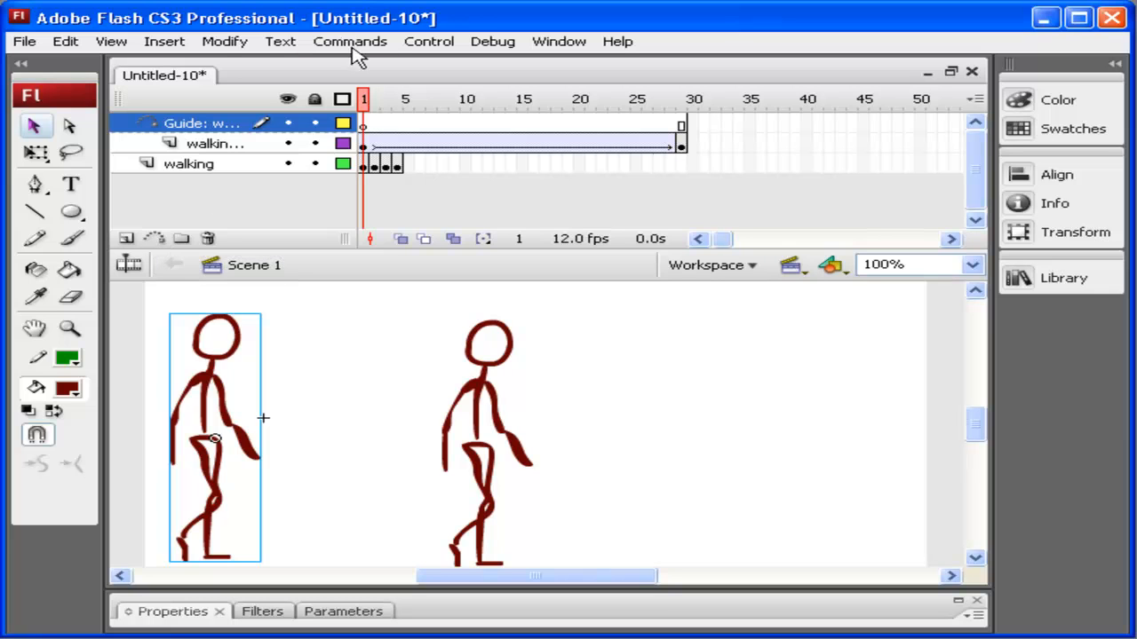
left_click(41, 237)
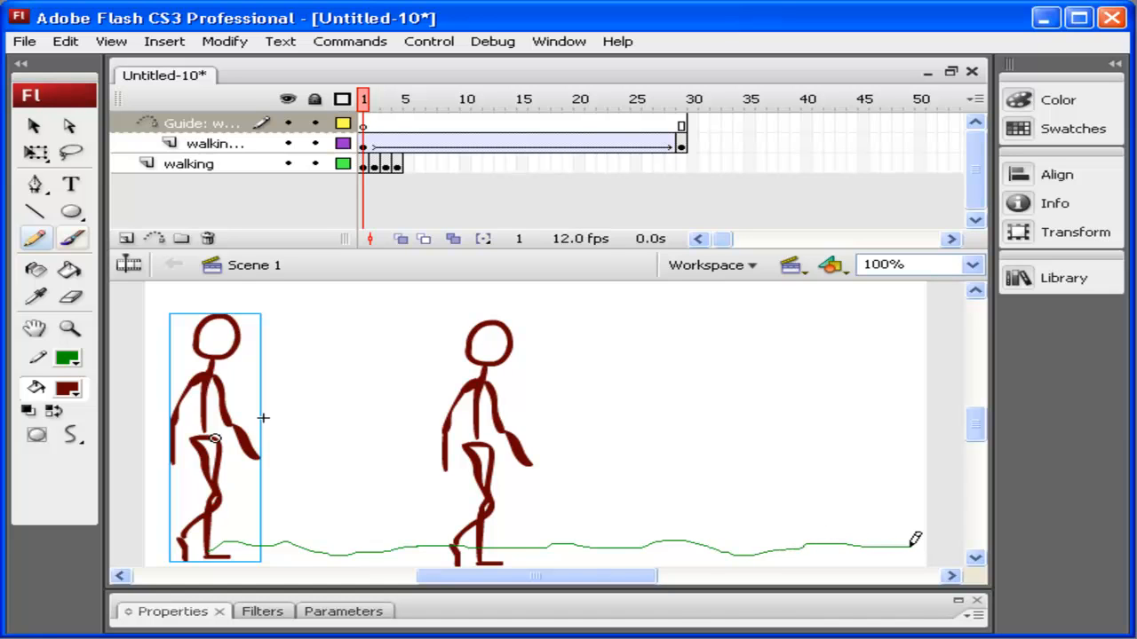
left_click_drag(915, 539, 915, 539)
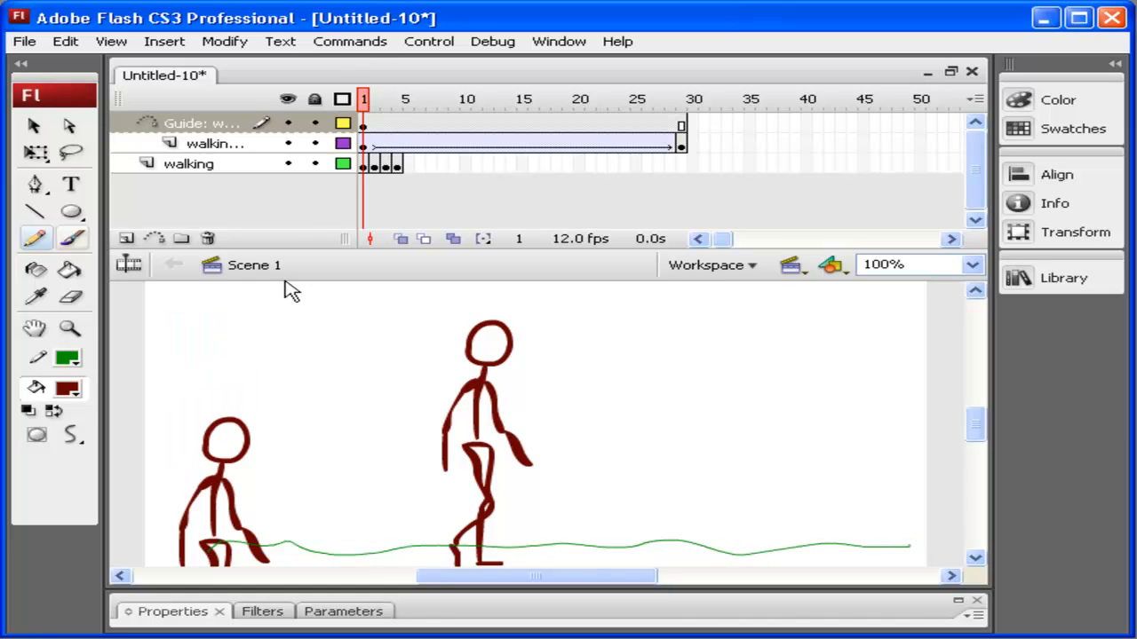
- Move the wavy guide path up from foot level toward the middle of the visible stage area
left_click(33, 125)
left_click_drag(229, 452, 248, 358)
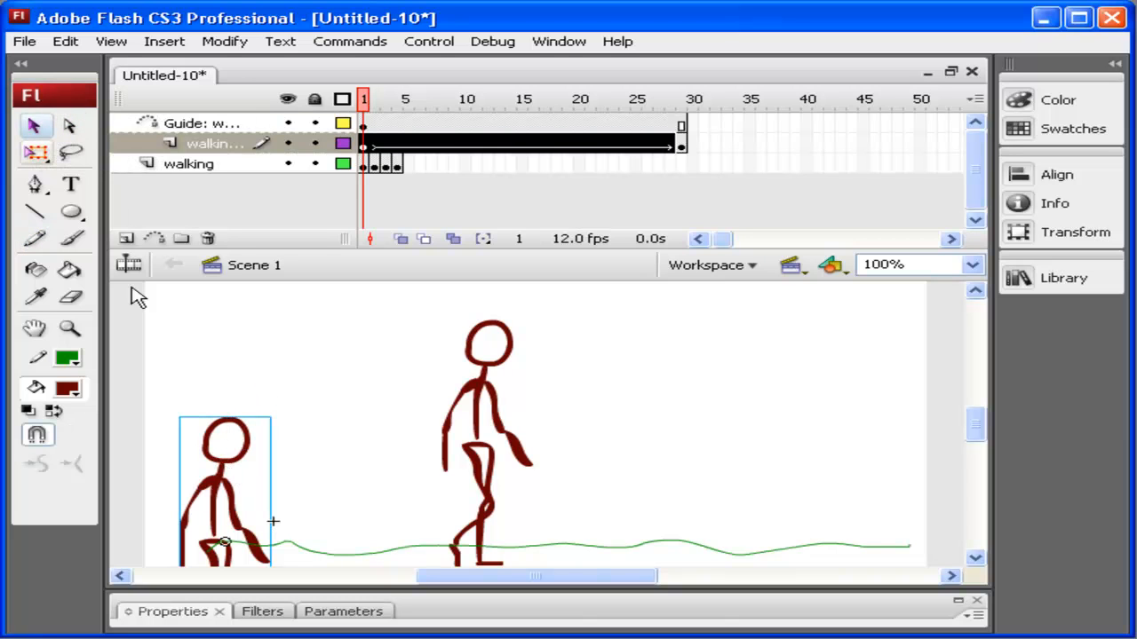
left_click(456, 124)
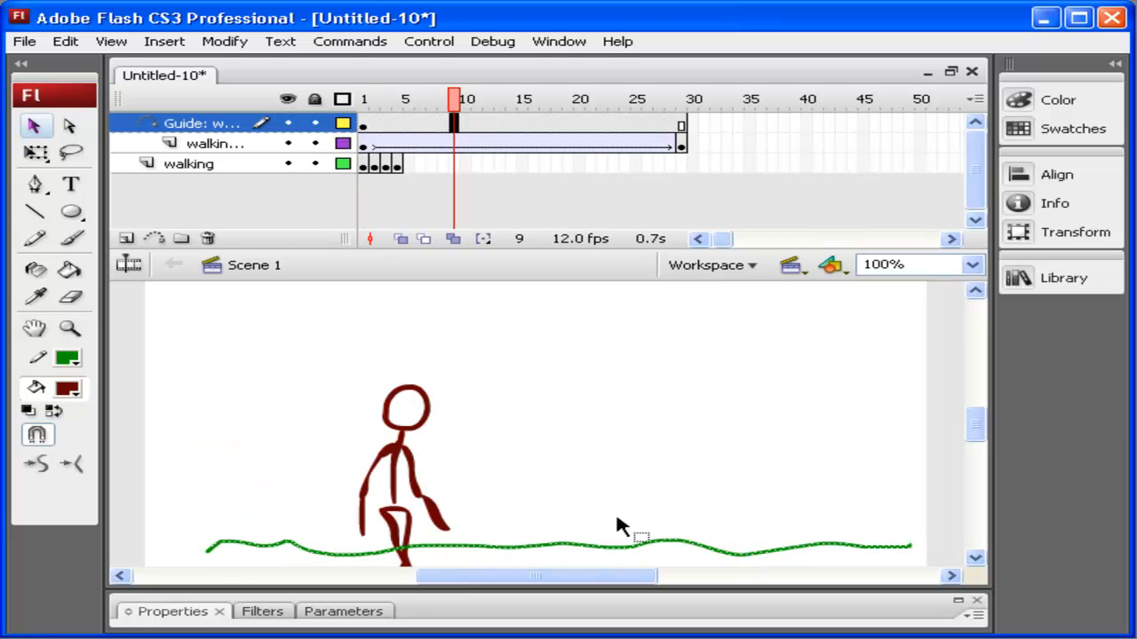
left_click_drag(612, 552, 610, 386)
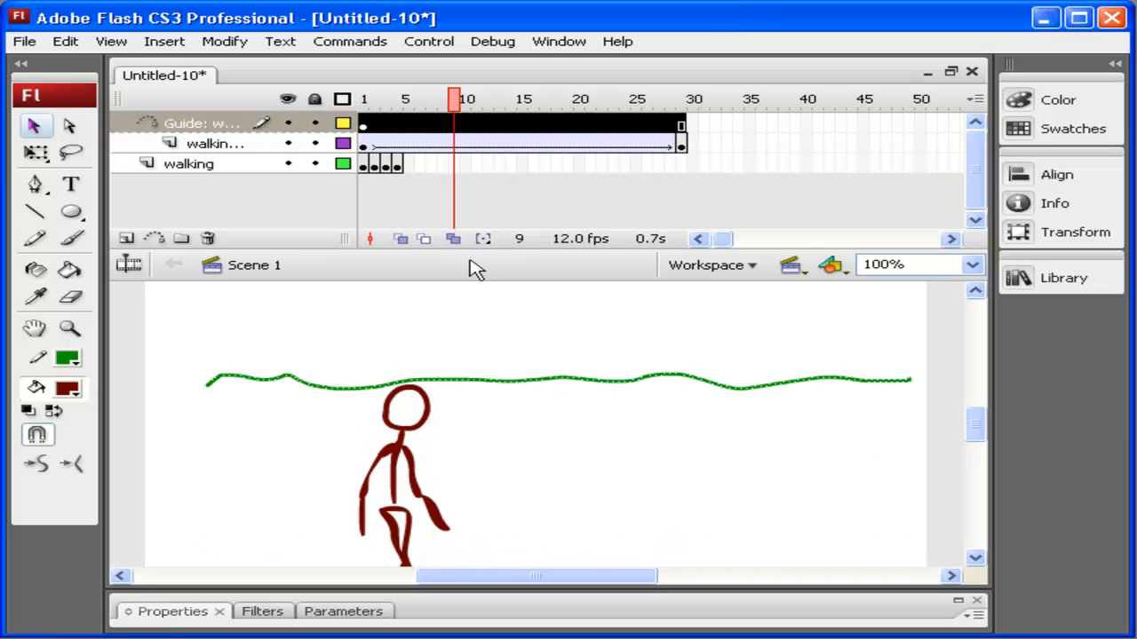
- Snap the walking_mc instance in frame 1 onto the guide path near its left end
left_click(364, 122)
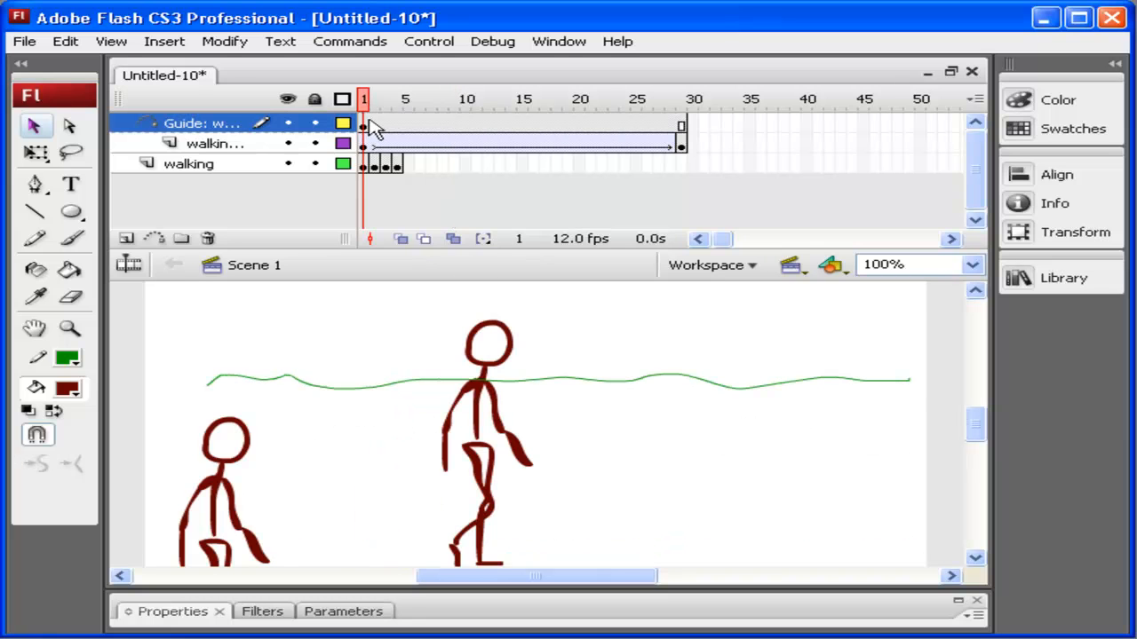
left_click(364, 144)
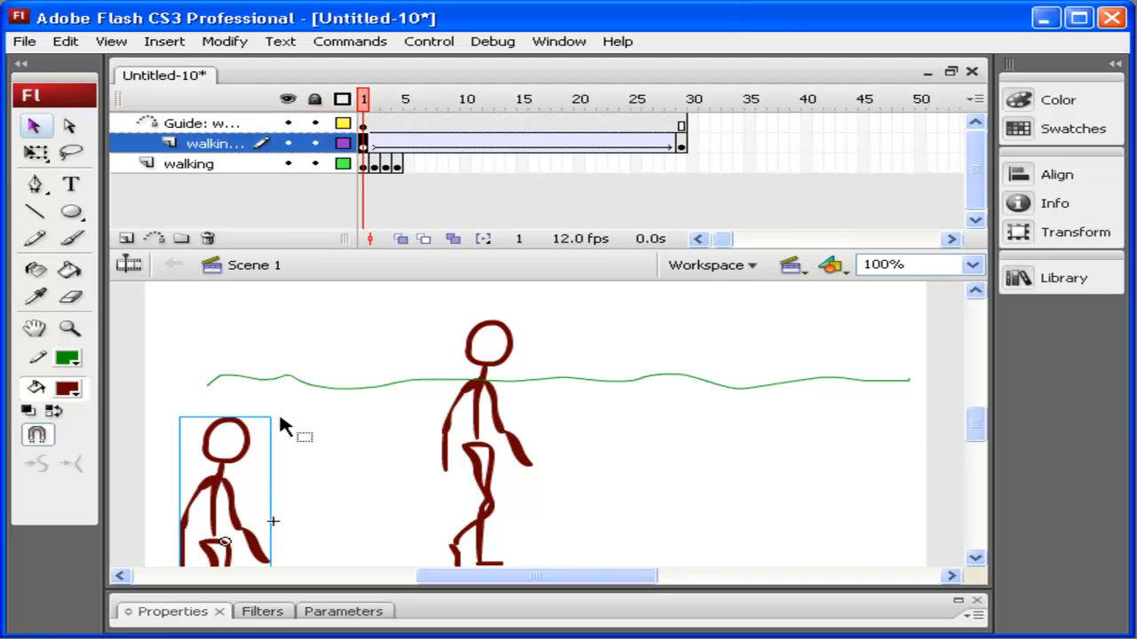
left_click_drag(234, 480, 270, 456)
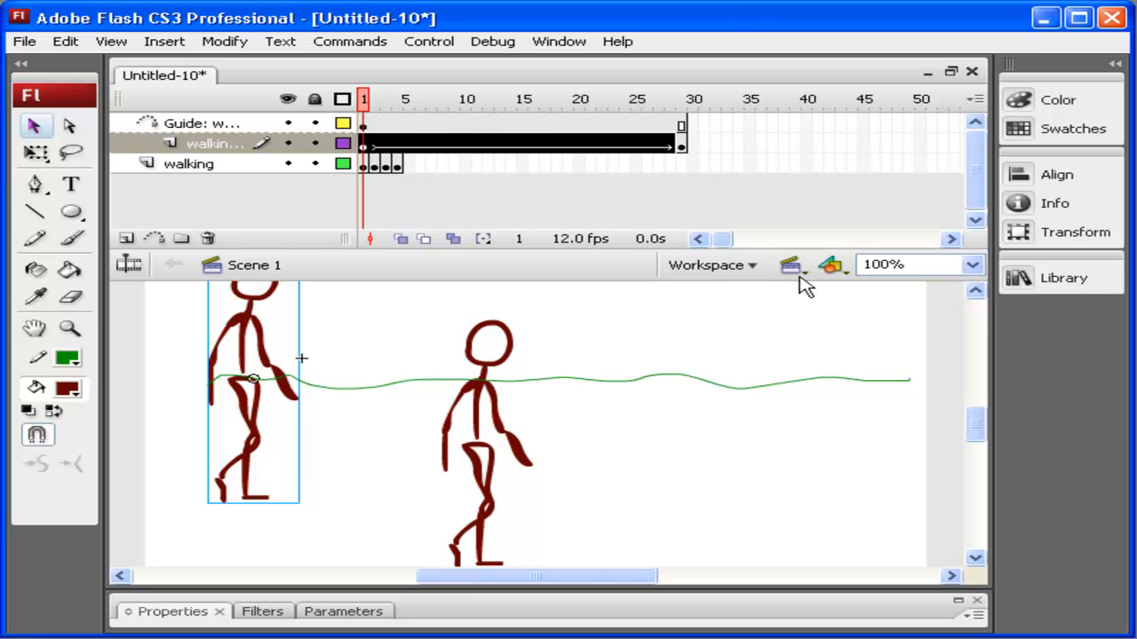
- Snap the walking_mc instance in frame 29 onto the right end of the guide path
left_click(681, 144)
left_click(869, 437)
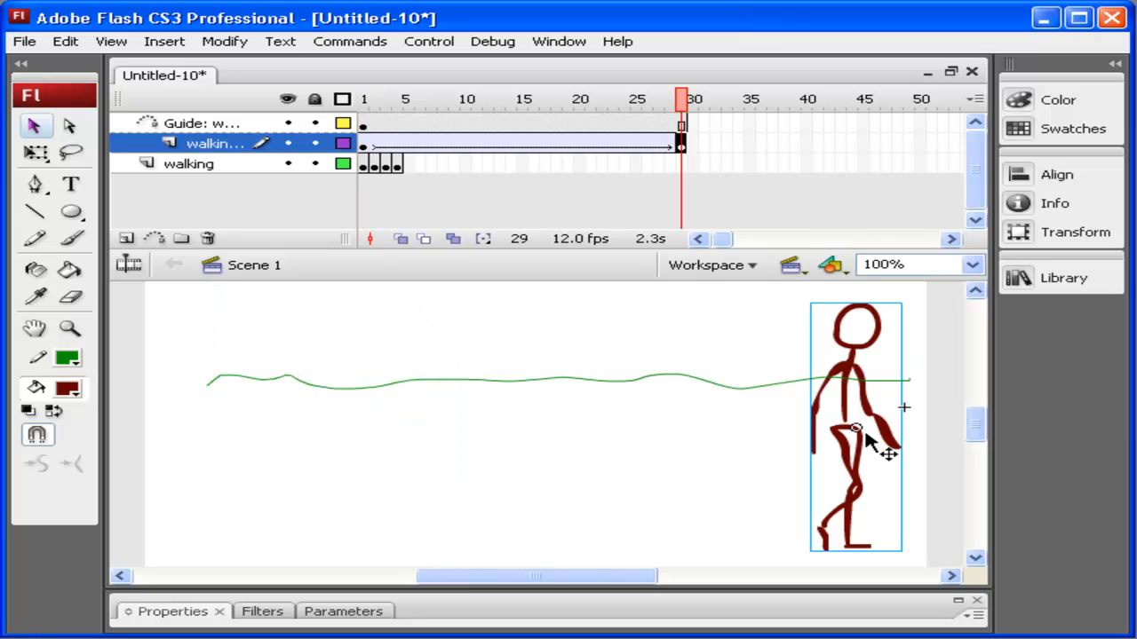
left_click_drag(850, 455, 904, 409)
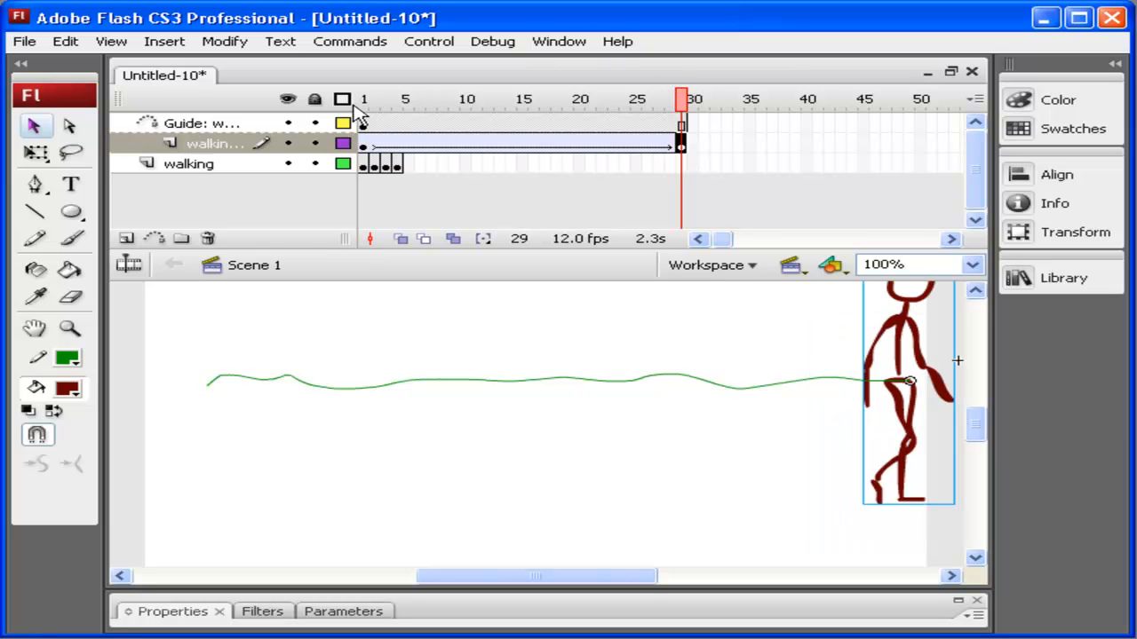
- Scrub through the guided tween on the timeline, test the movie, and close the preview
left_click_drag(368, 98, 682, 127)
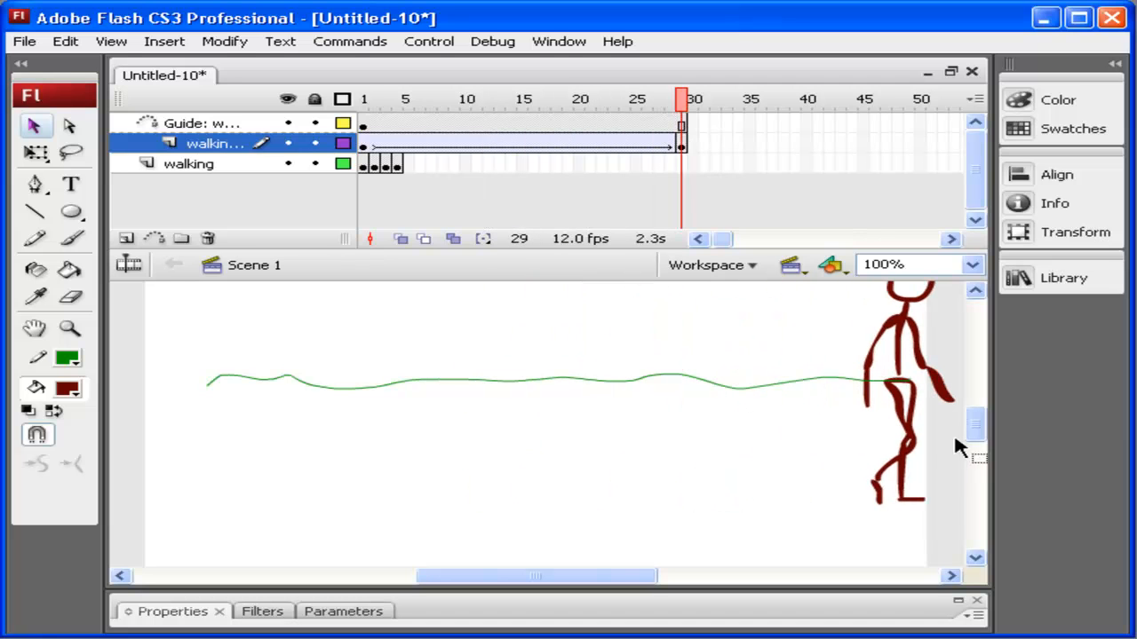
left_click_drag(981, 435, 982, 426)
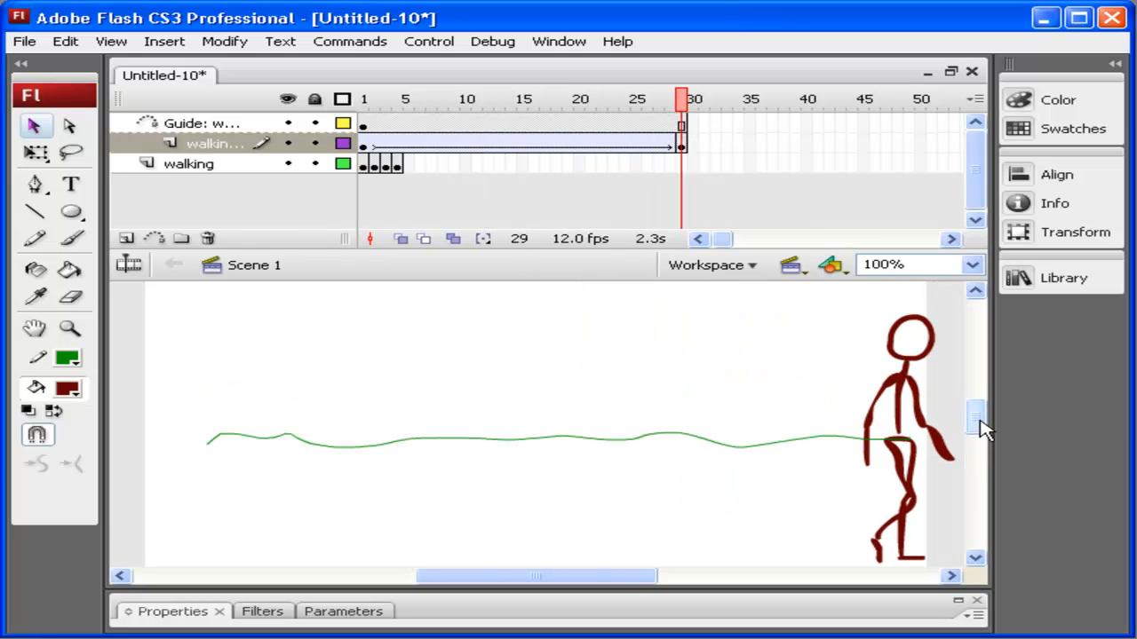
key("ctrl+Return")
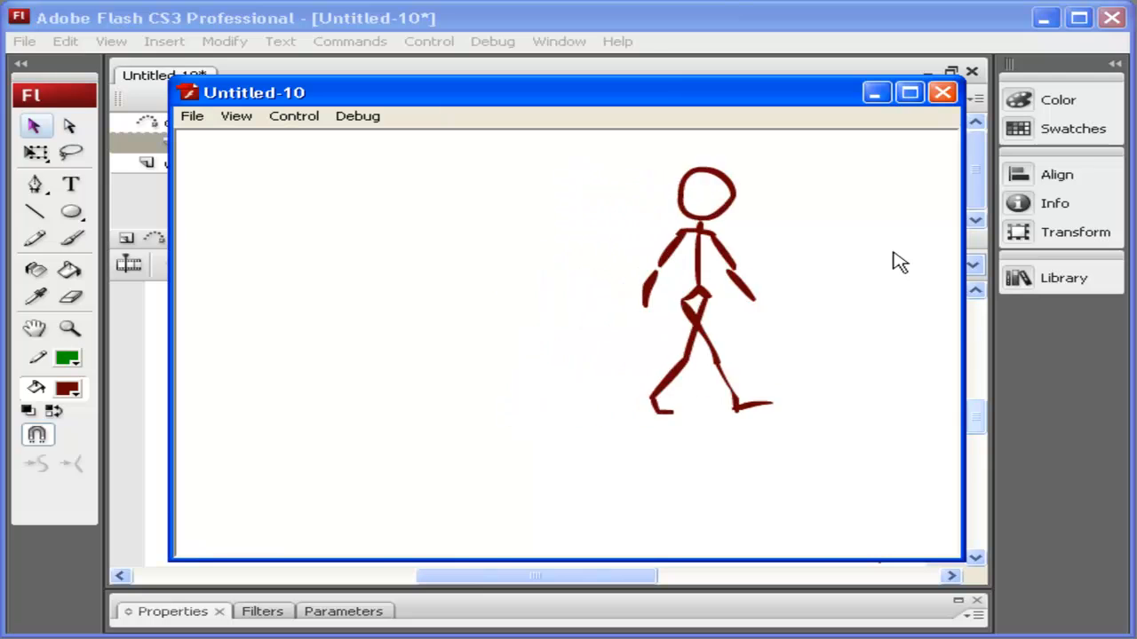
left_click(944, 94)
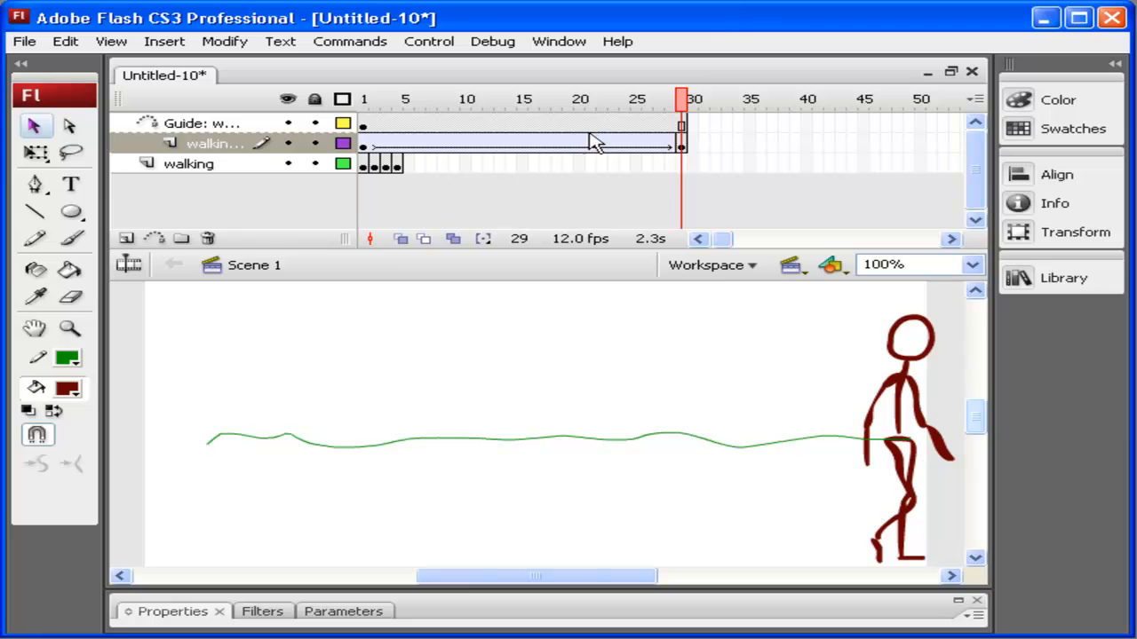
left_click(126, 238)
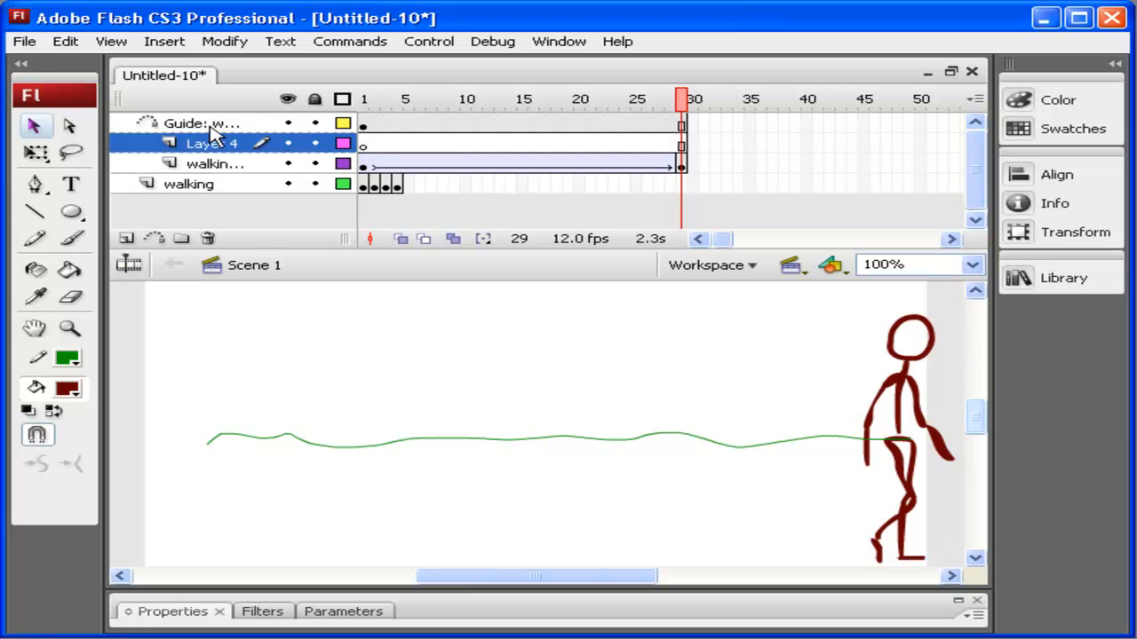
key("ctrl+z")
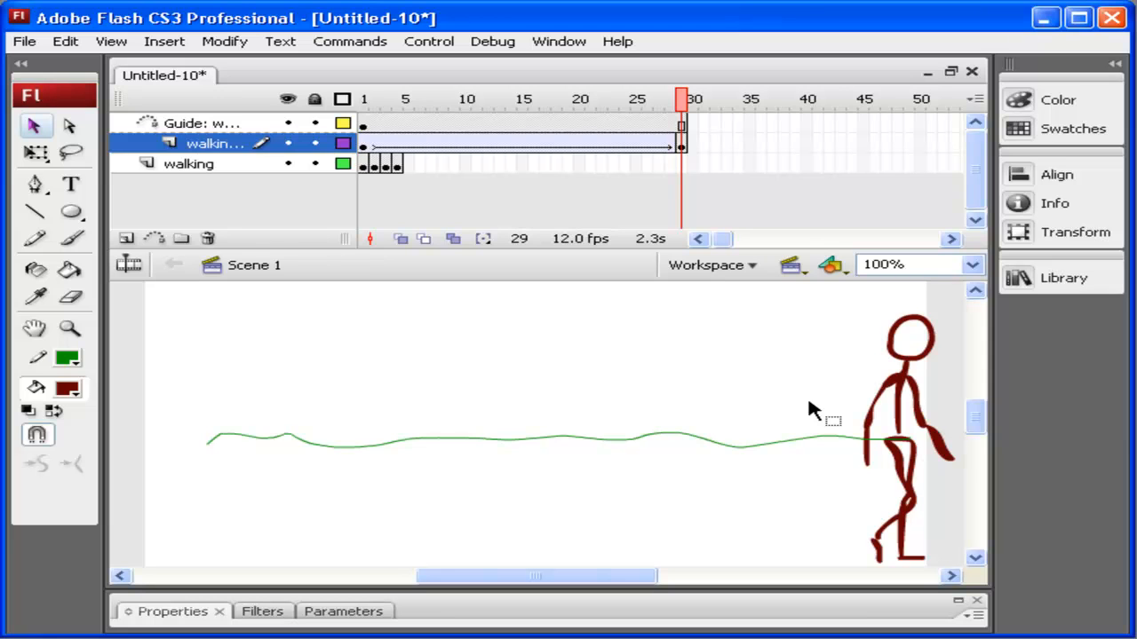
left_click(1034, 278)
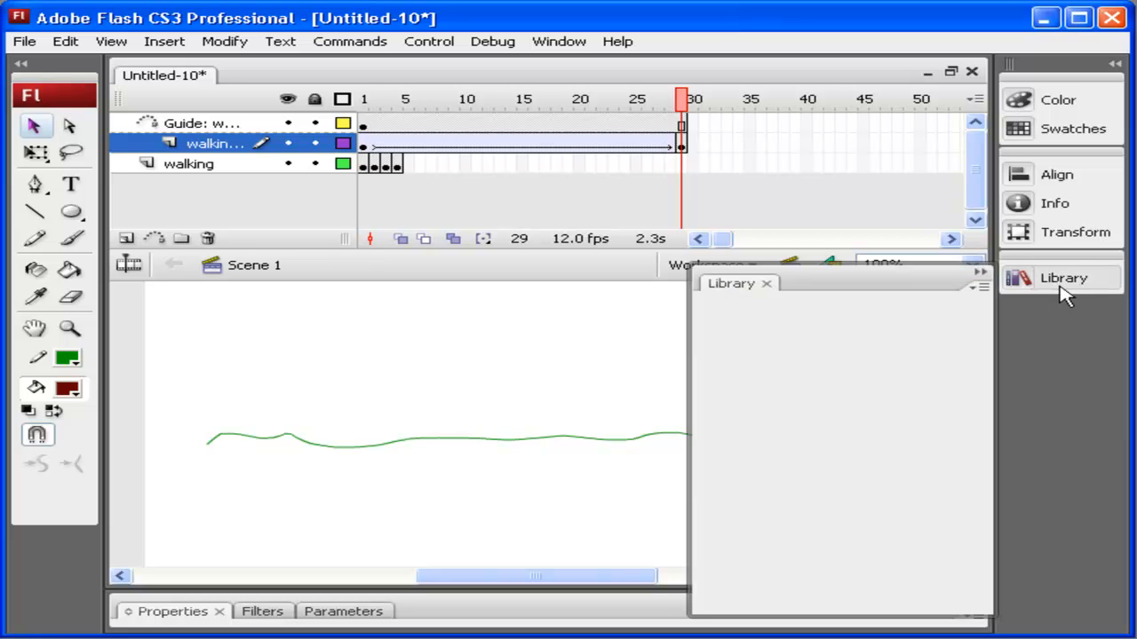
left_click_drag(849, 413, 213, 449)
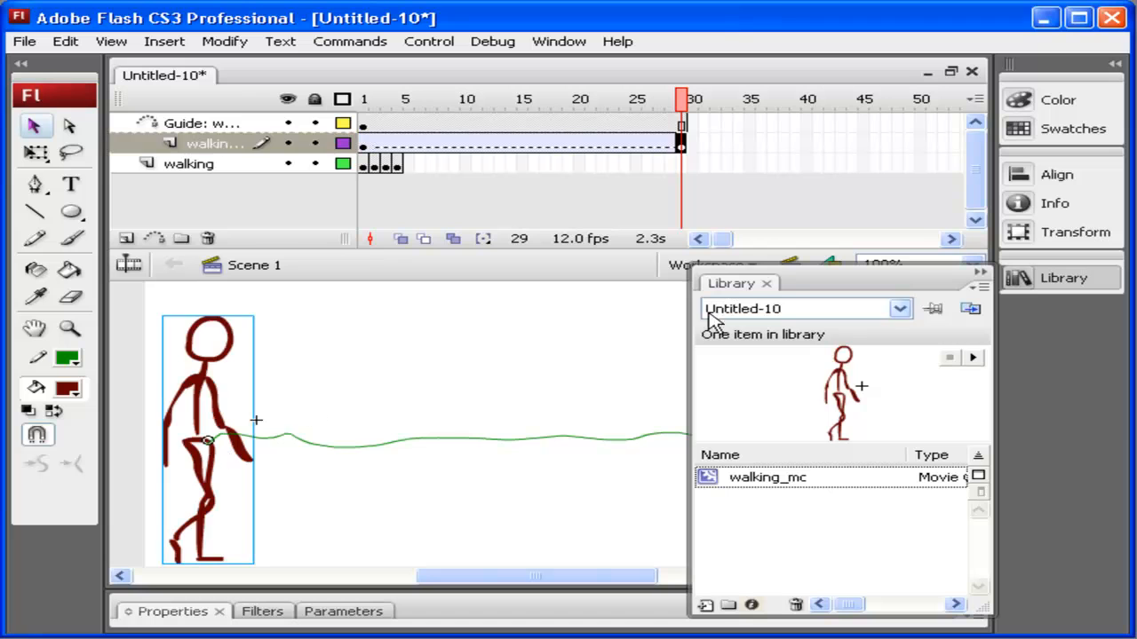
left_click_drag(852, 391, 449, 398)
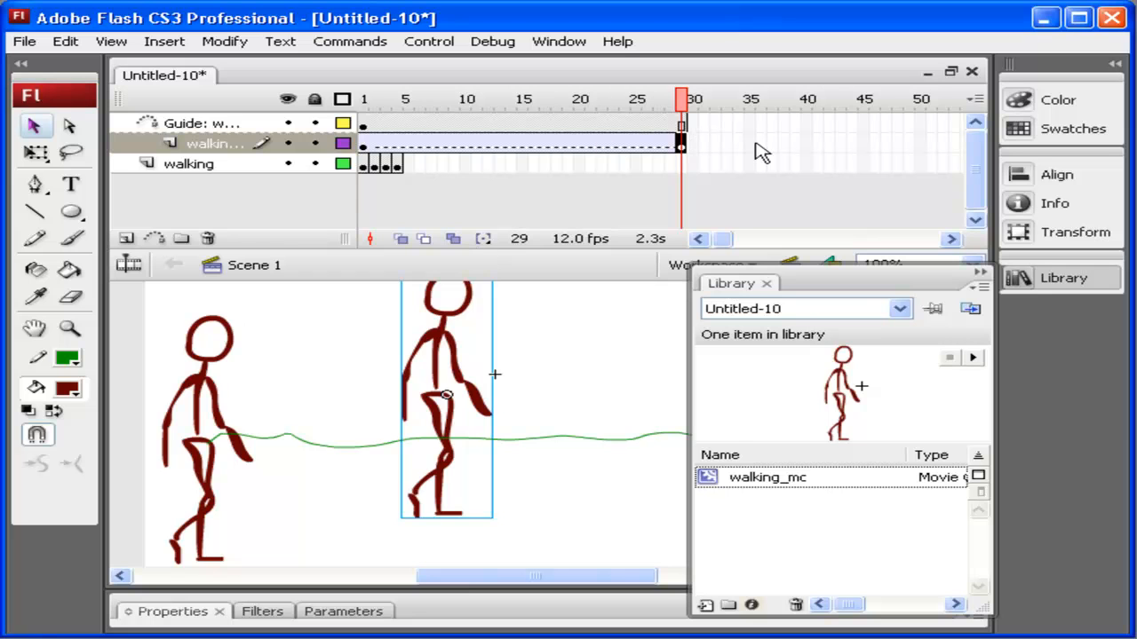
key("ctrl+z")
key("ctrl+z")
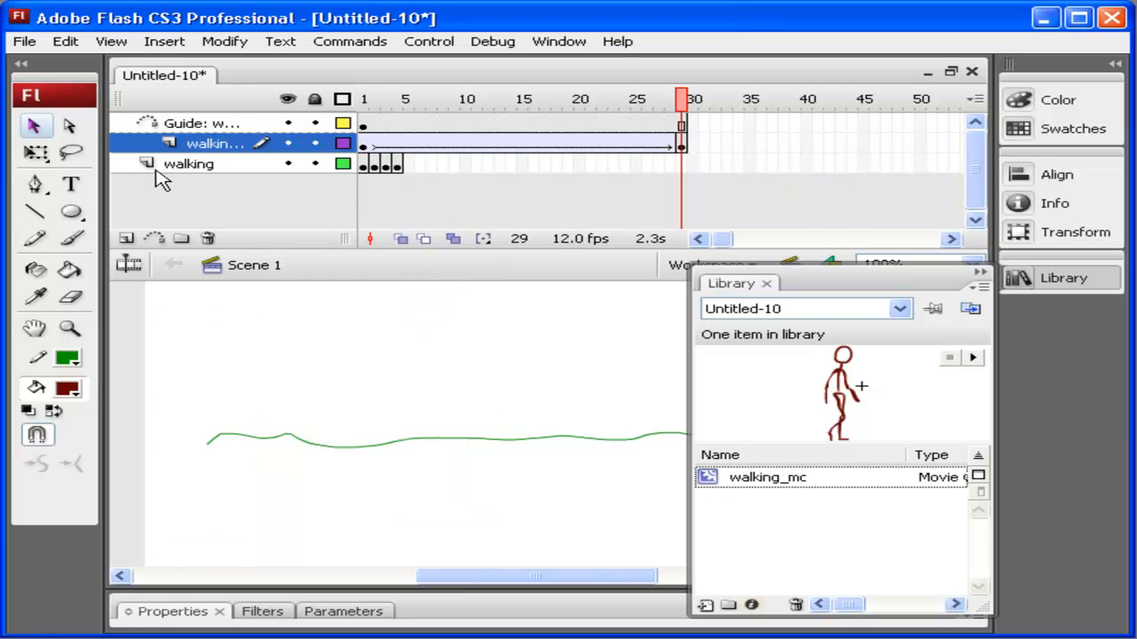
- Add a new layer at the bottom of the layer stack and place a walking_mc instance on it at the left of the stage
left_click(126, 238)
left_click_drag(206, 145, 178, 197)
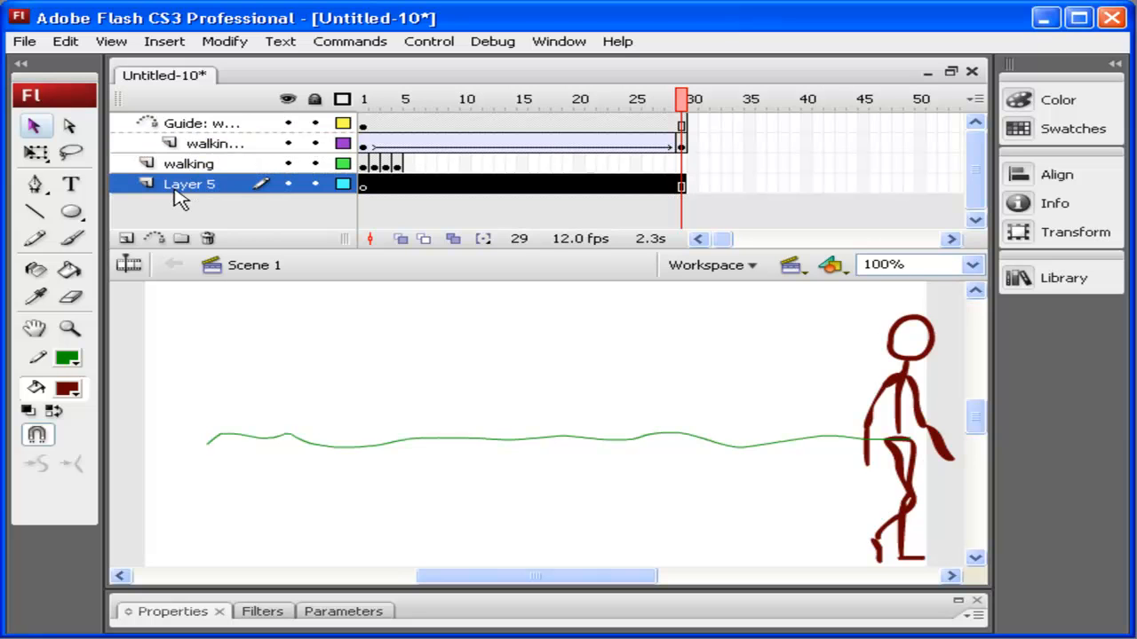
left_click(1044, 283)
left_click_drag(858, 404, 211, 409)
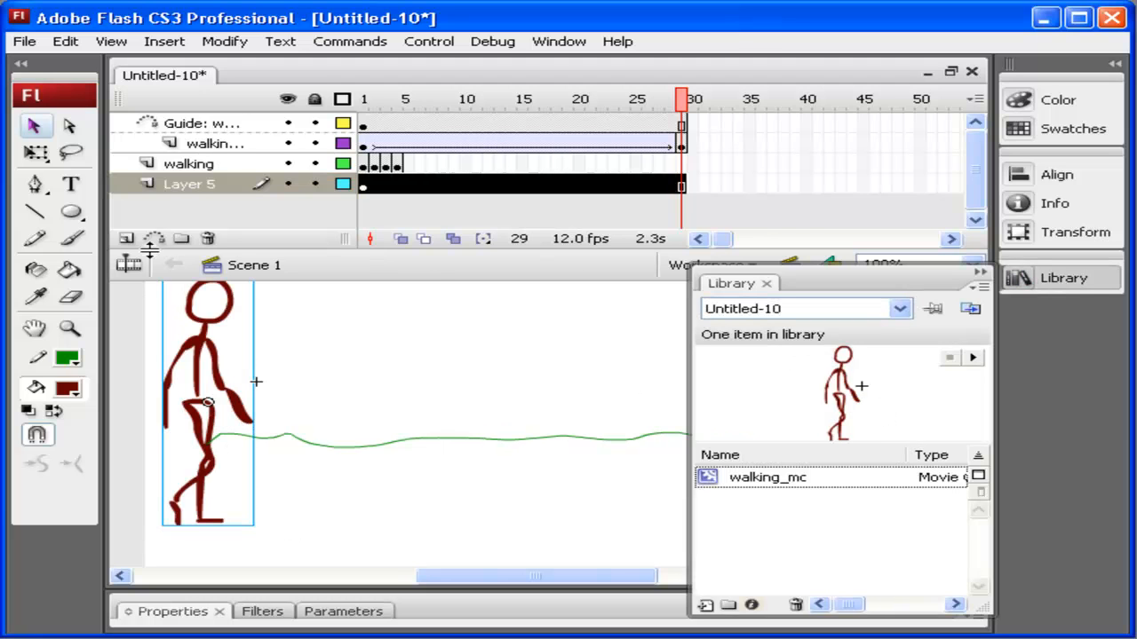
- Add another layer directly below the walking layer and place a walking_mc instance on it, just right of the leftmost figure
left_click(126, 238)
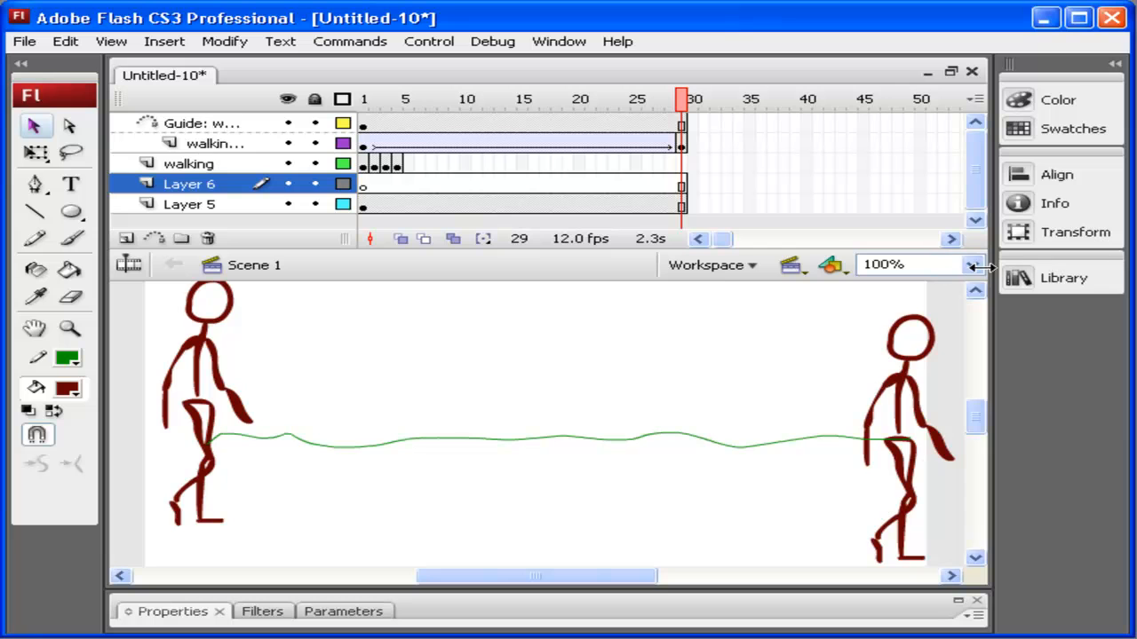
left_click(1031, 280)
left_click_drag(749, 485, 420, 453)
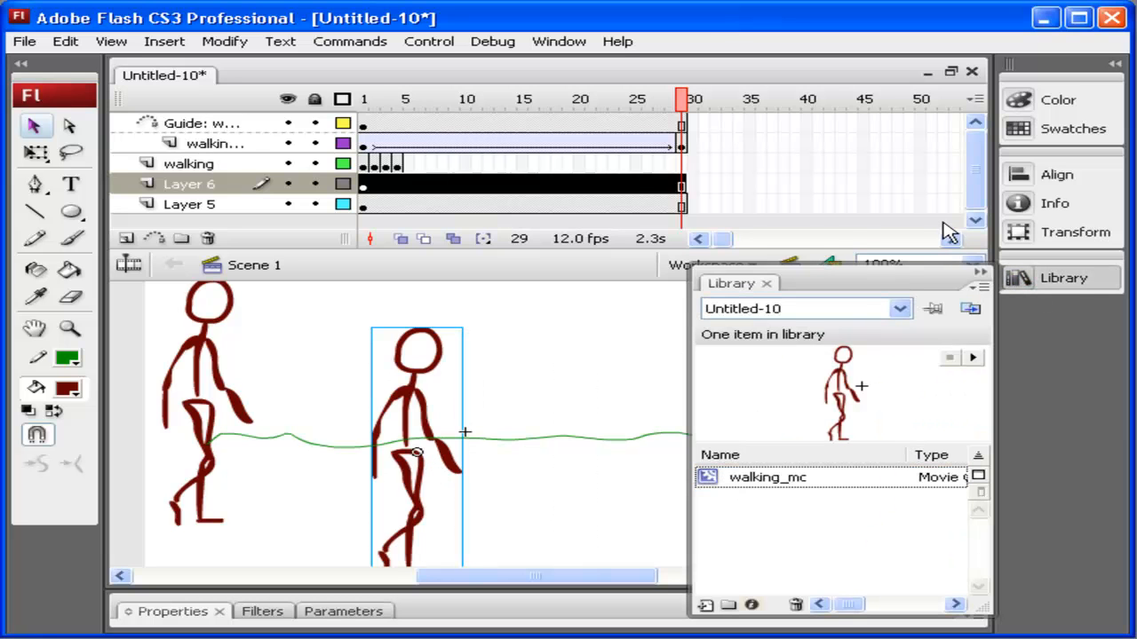
left_click(980, 271)
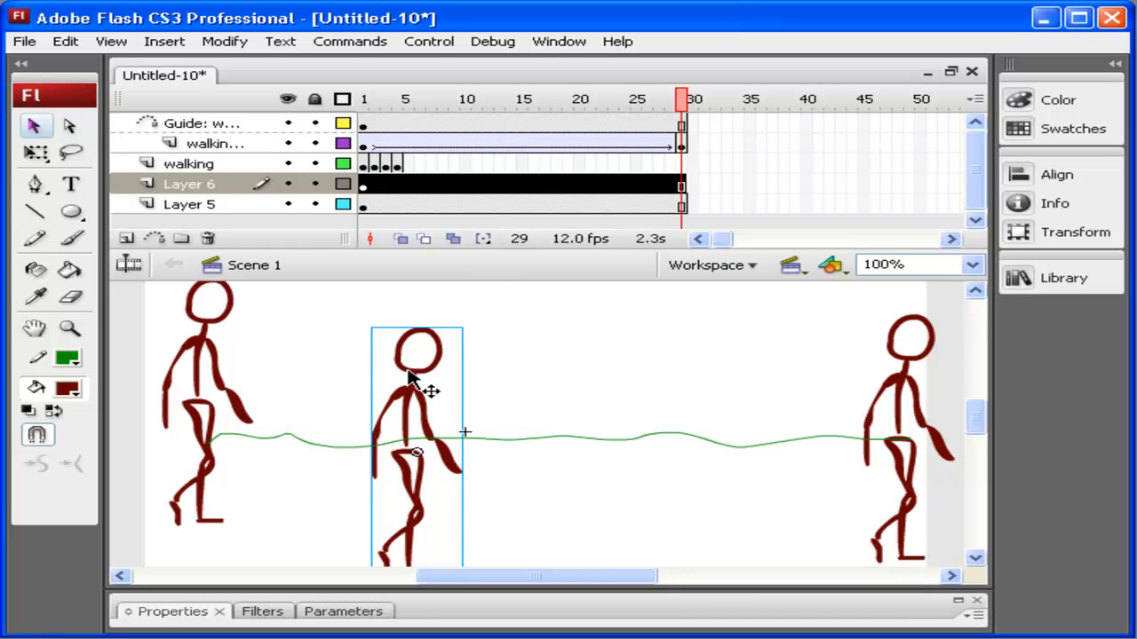
left_click_drag(410, 375, 412, 360)
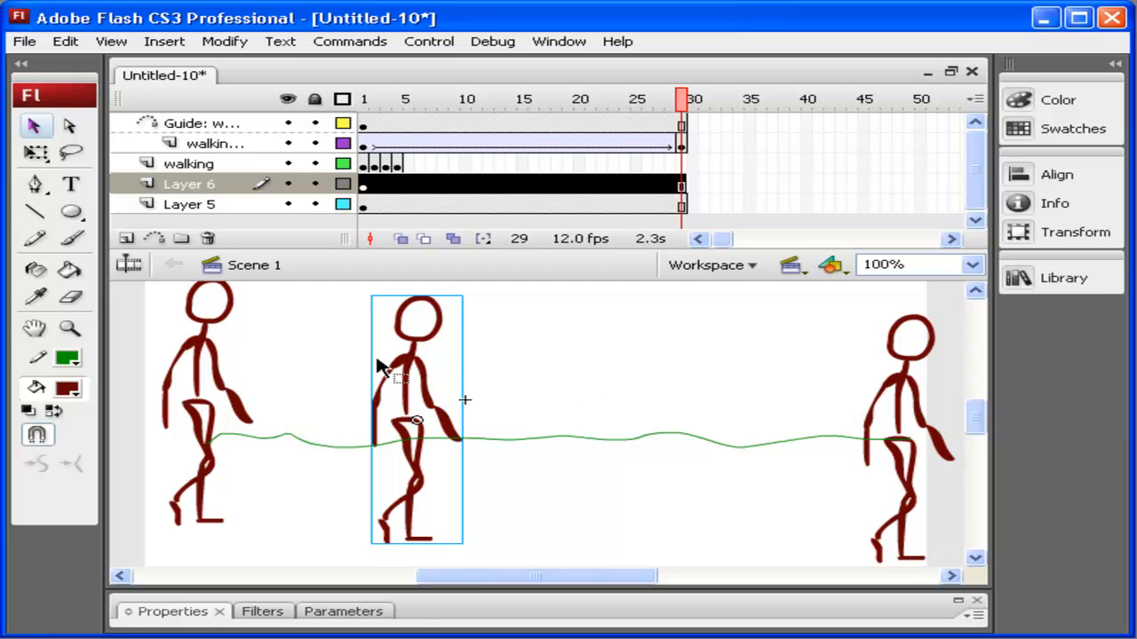
- Scale the walking_mc instance on Layer 6 down proportionally to less than half its size with Free Transform
key("q")
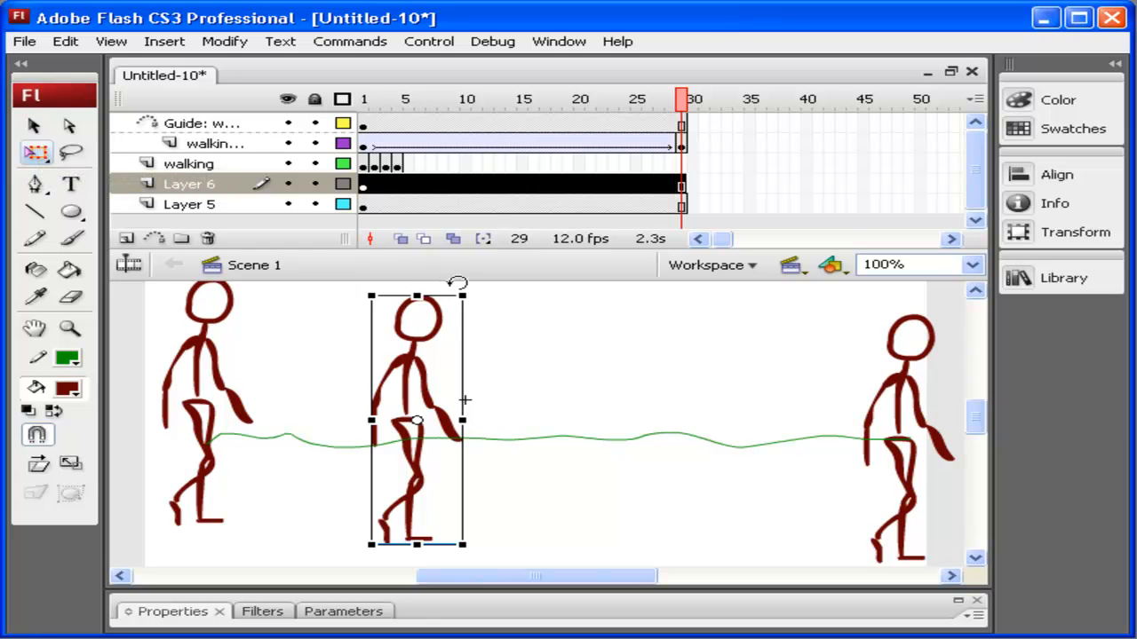
left_click_drag(462, 296, 415, 350)
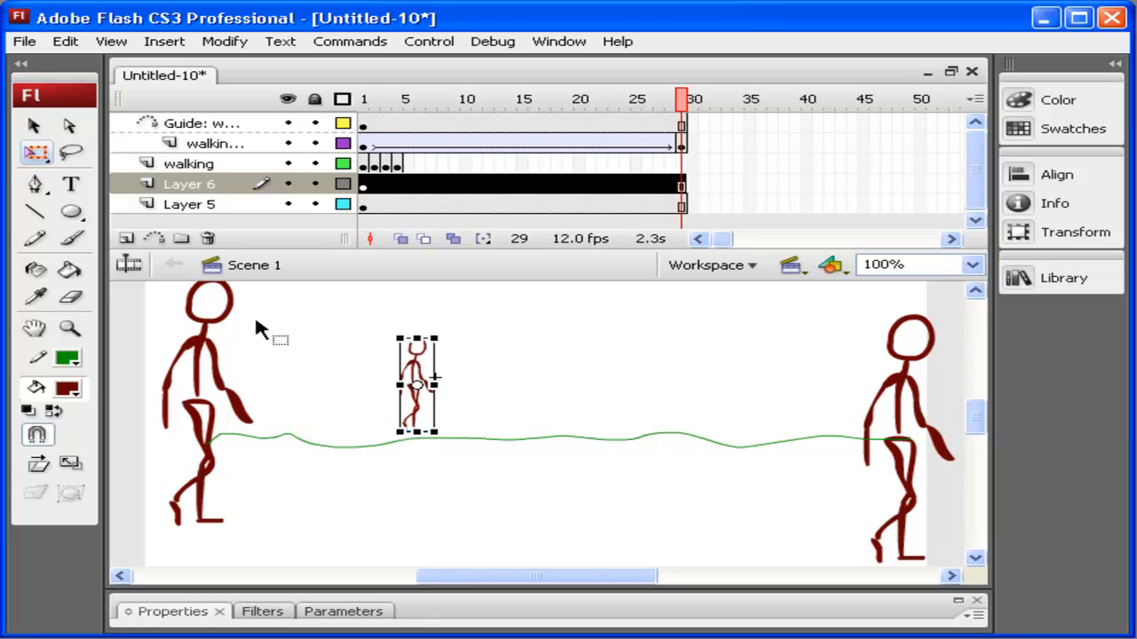
- Squash the Layer 5 figure vertically and widen it with Free Transform, then move it slightly right along the guide path
left_click(220, 358)
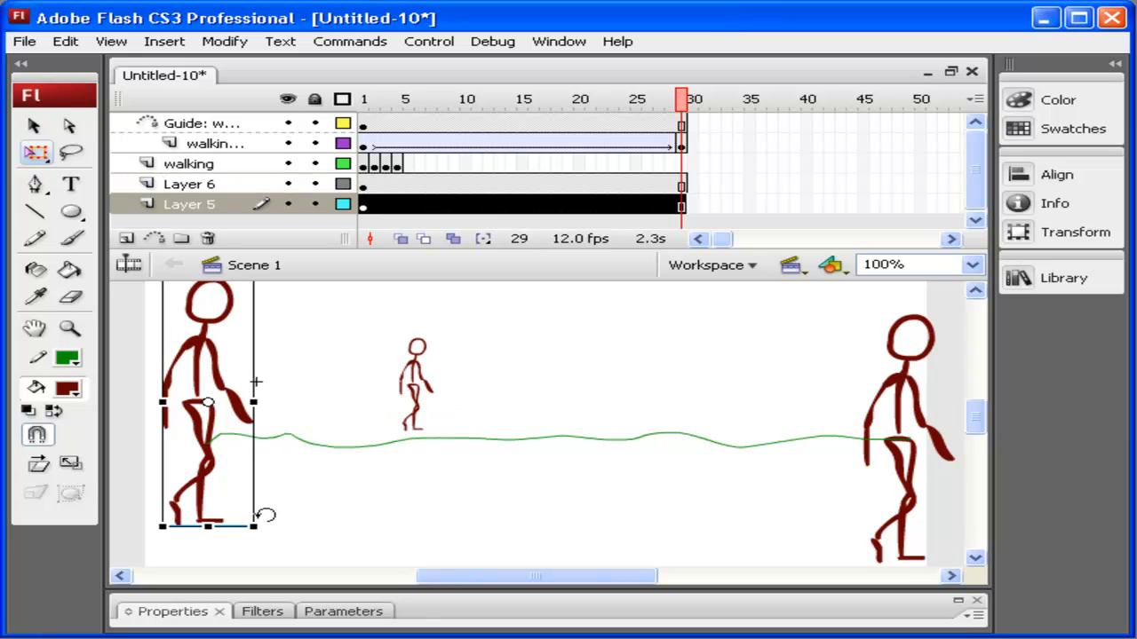
left_click_drag(213, 526, 210, 477)
left_click_drag(254, 401, 281, 402)
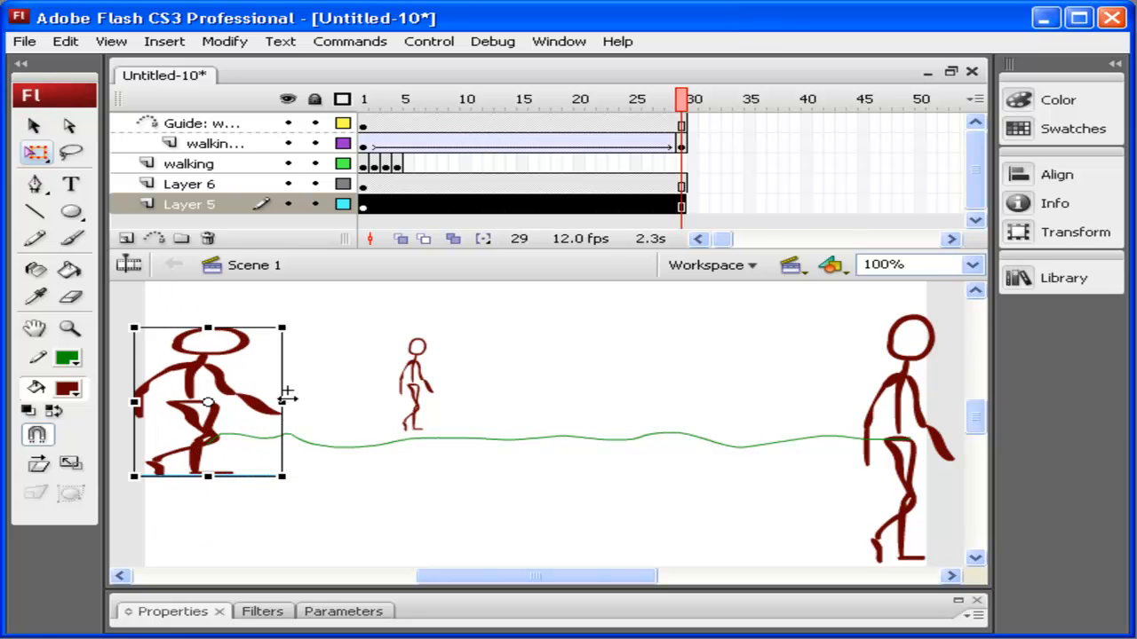
left_click_drag(202, 380, 250, 380)
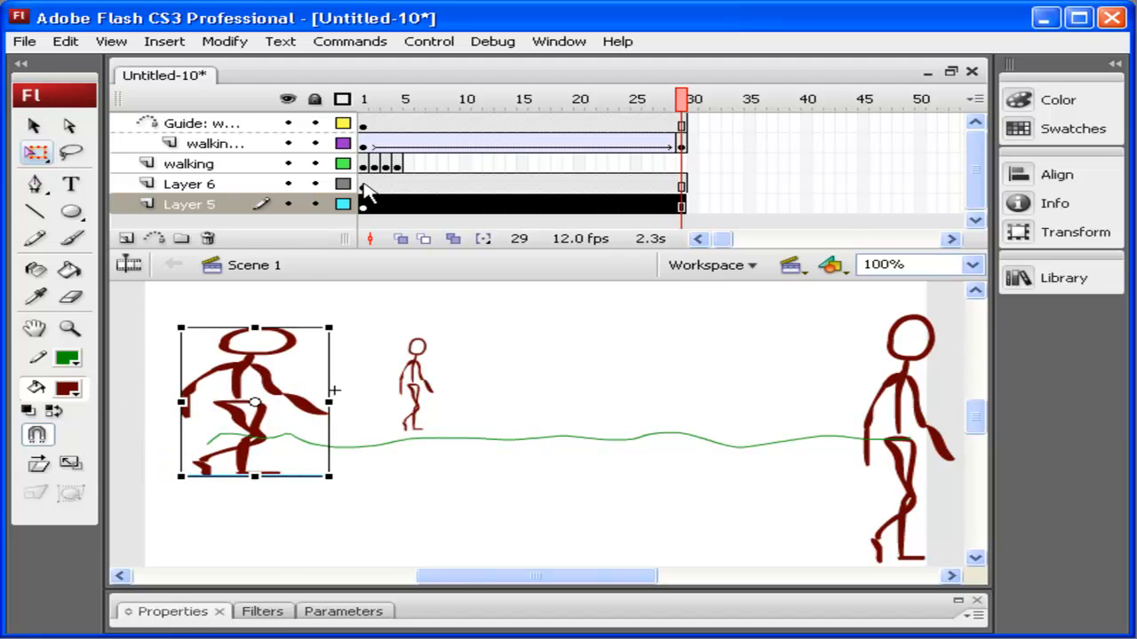
- Create a motion tween on Layer 6 with a keyframe at frame 29, moving the small figure across the stage beside the rightmost figure
left_click(365, 184)
left_click(385, 186)
right_click(390, 187)
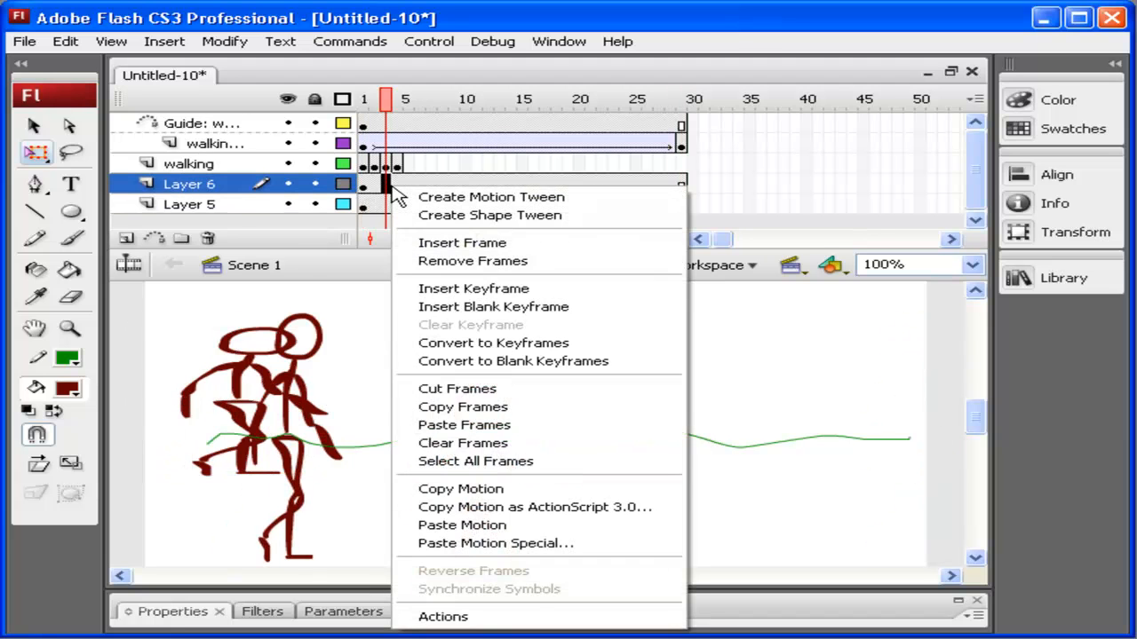
left_click(480, 199)
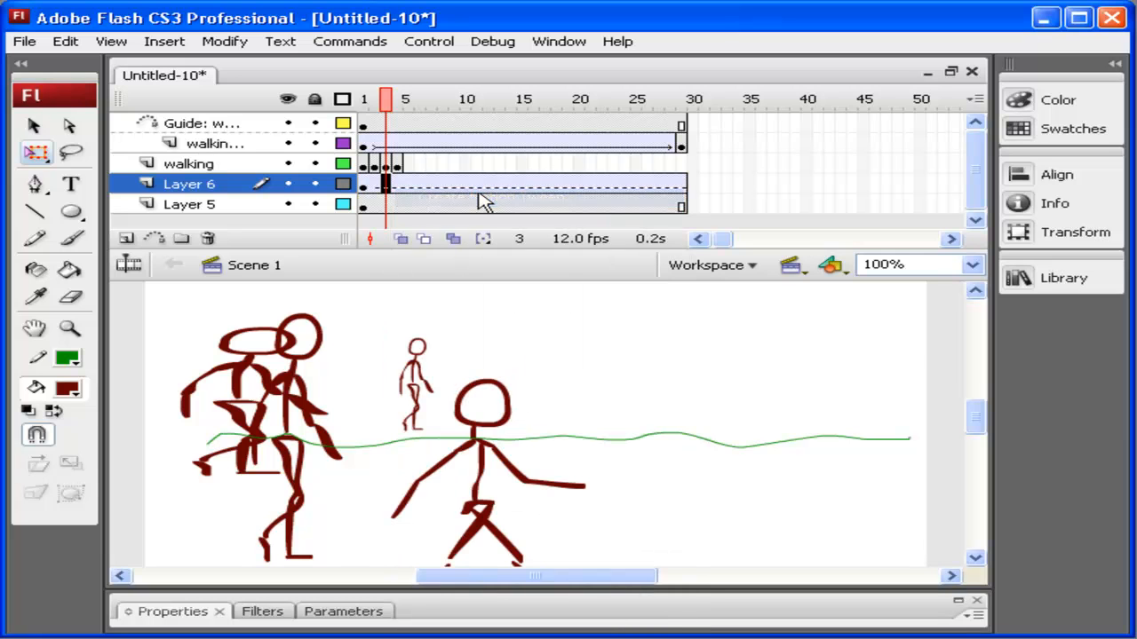
left_click(682, 187)
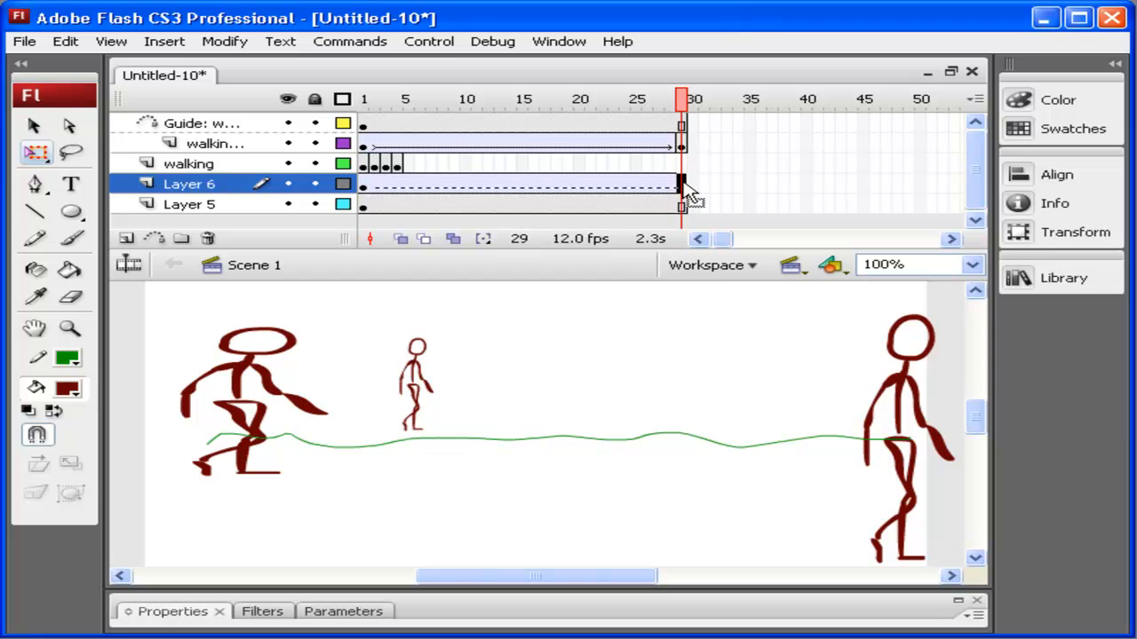
key("F6")
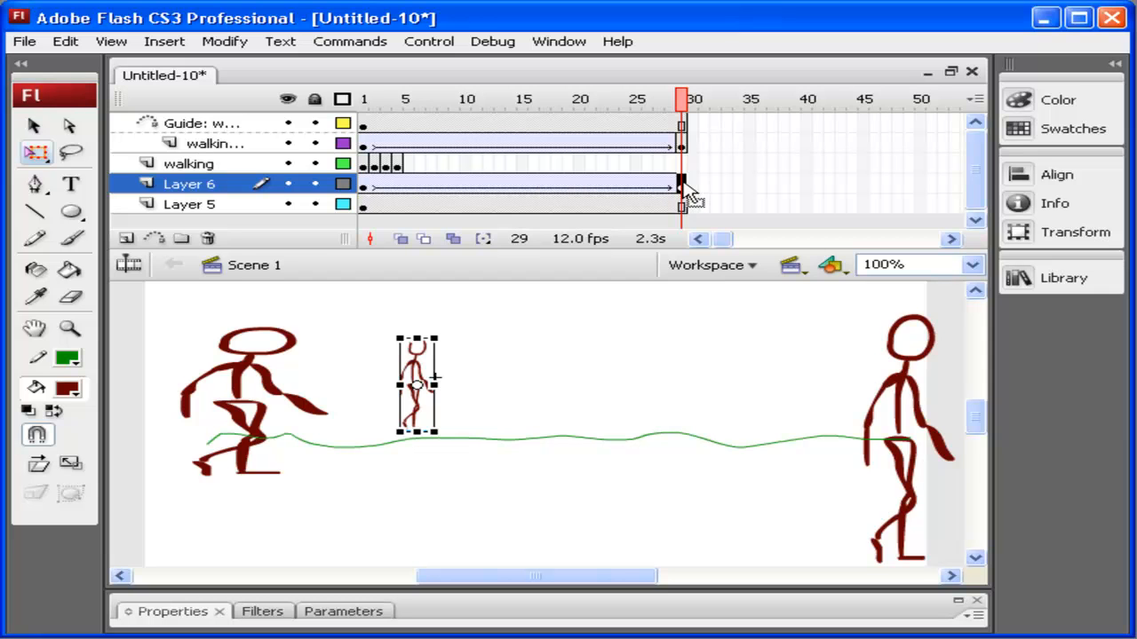
left_click_drag(439, 366, 802, 386)
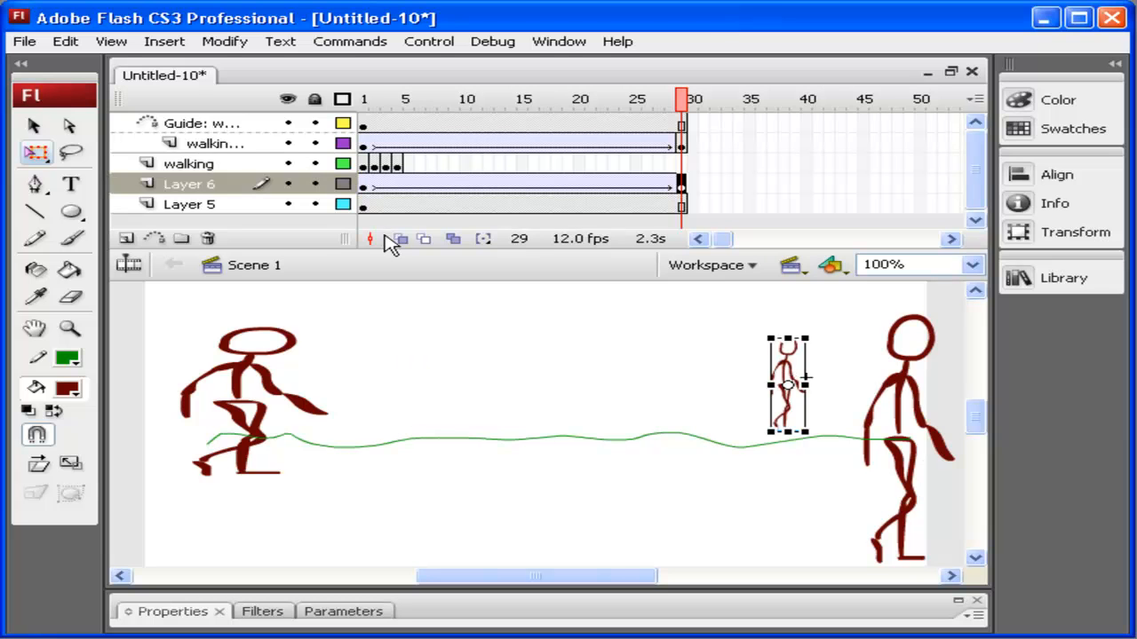
- Insert a keyframe at frame 29 of Layer 5 and create a motion tween between its two keyframes
left_click(387, 205)
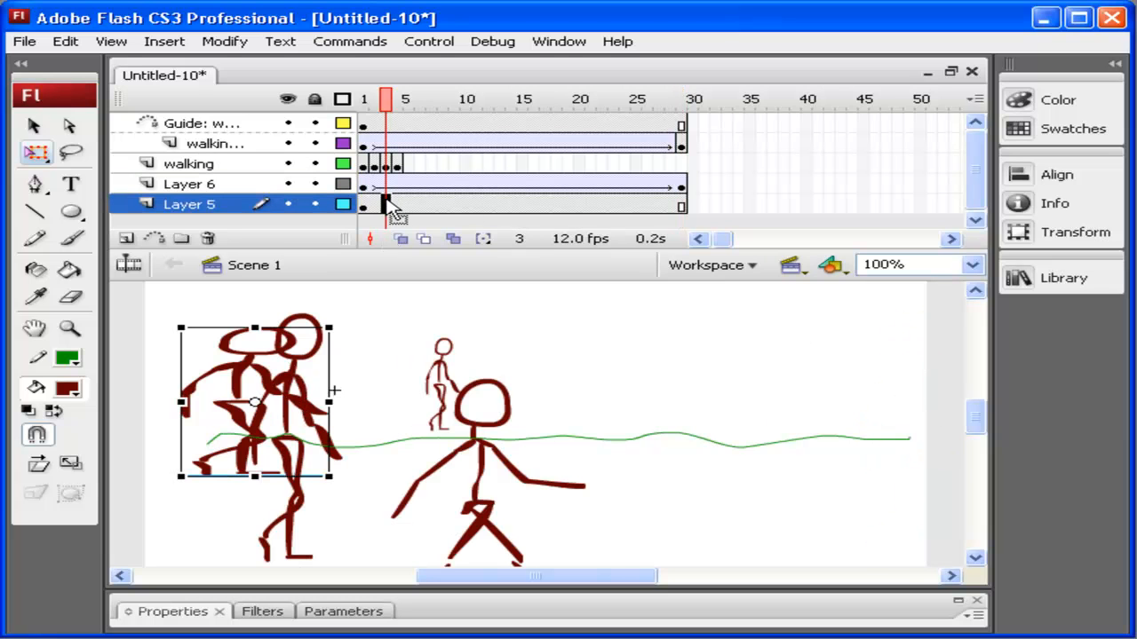
left_click(681, 207)
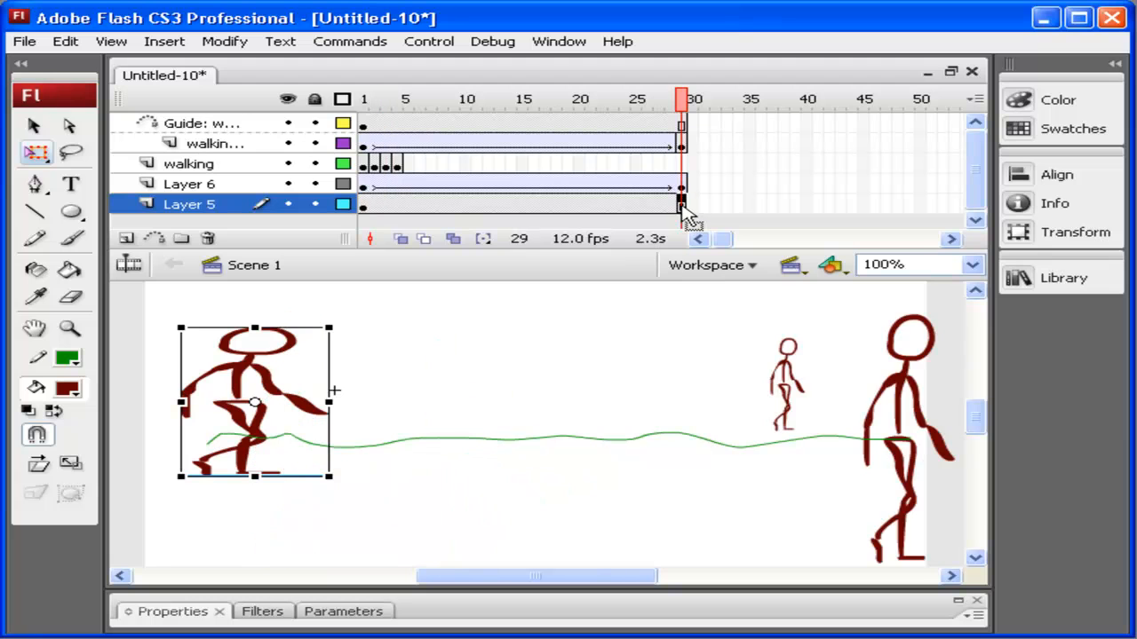
left_click(624, 206)
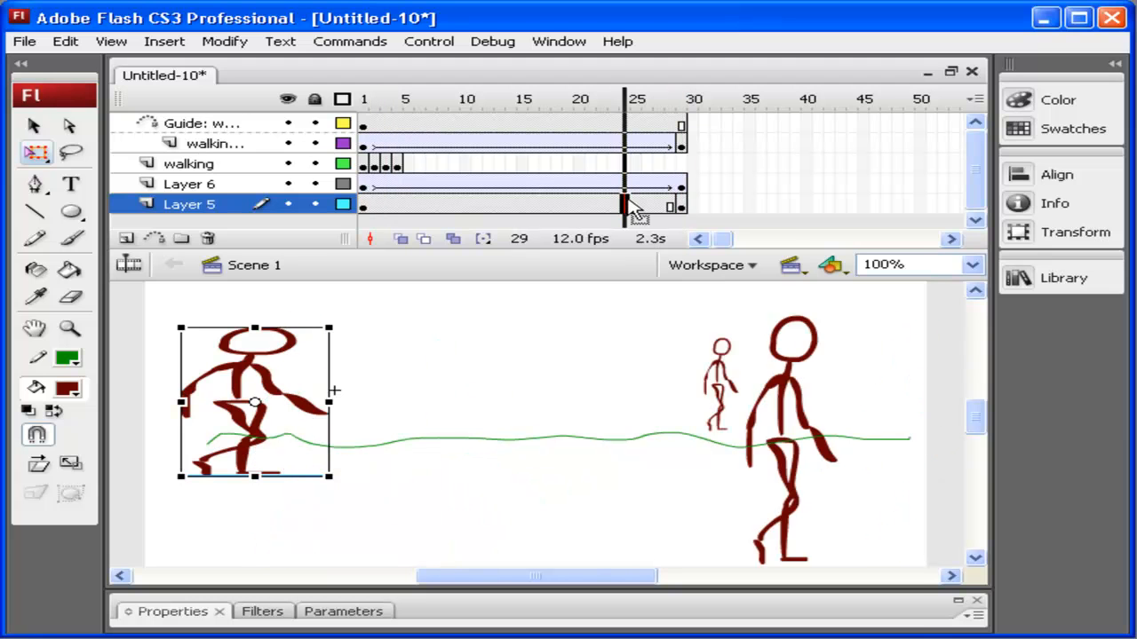
right_click(624, 206)
left_click(693, 213)
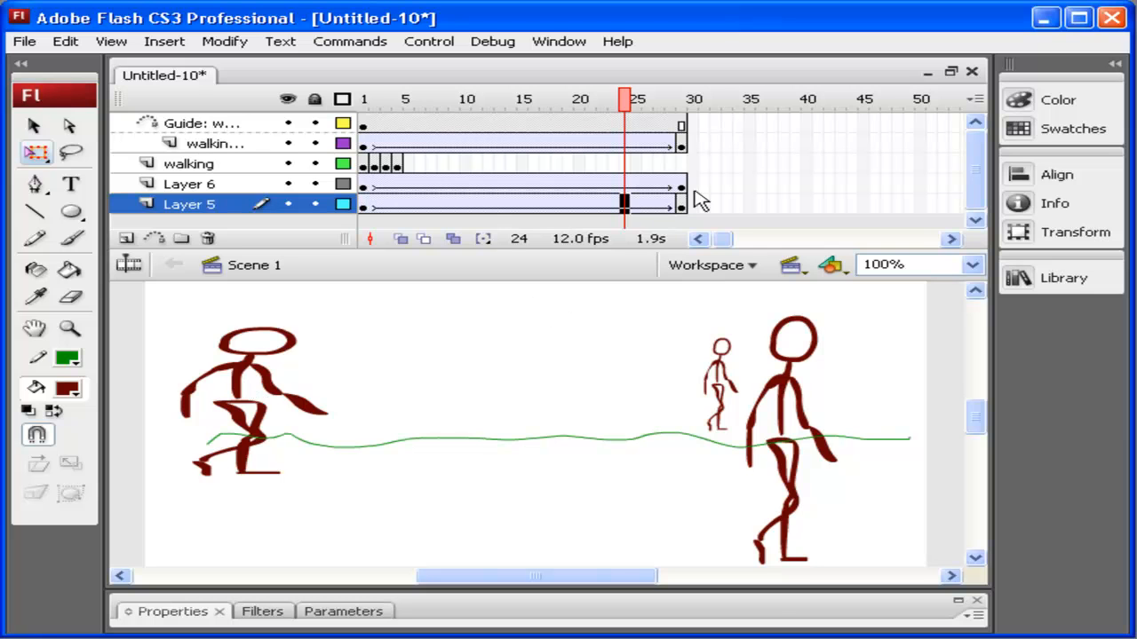
- Move the squashed figure to the middle of the stage at frame 20 of Layer 5, slightly higher than its starting position
left_click(681, 207)
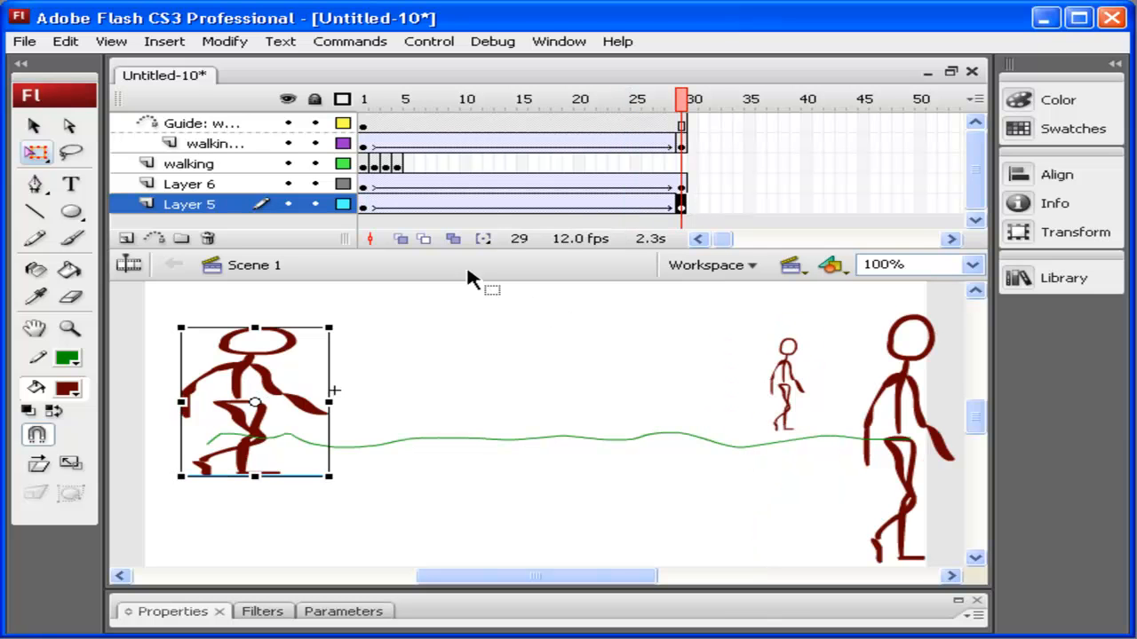
left_click(578, 205)
left_click_drag(252, 402, 531, 371)
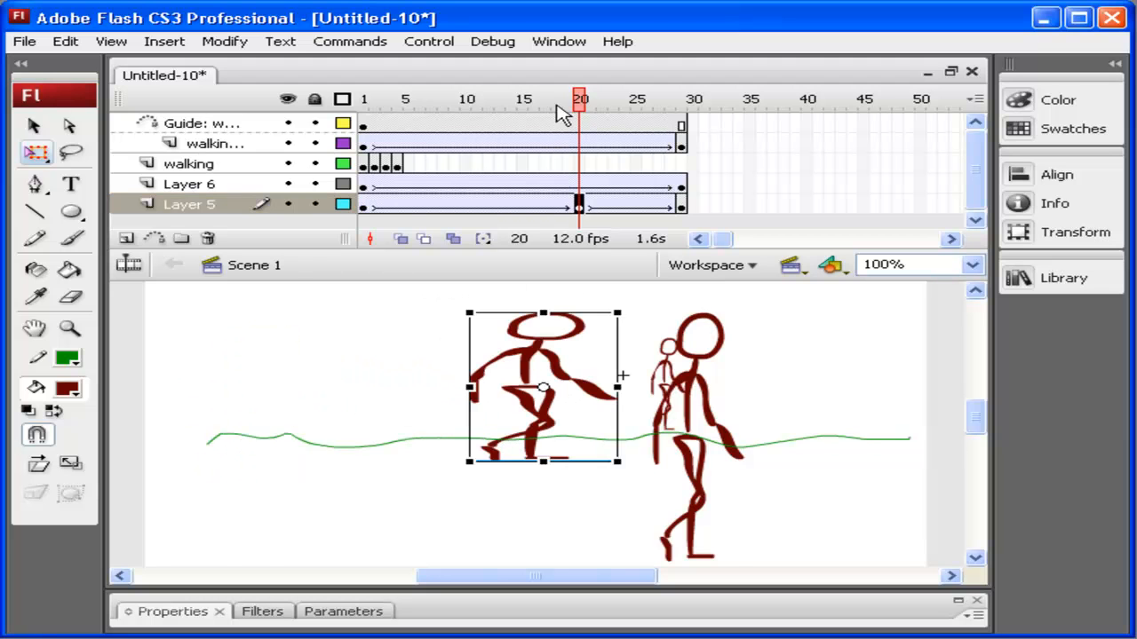
- Rewind to frame 1, play the timeline, then test the movie and close the preview
left_click_drag(579, 105, 364, 103)
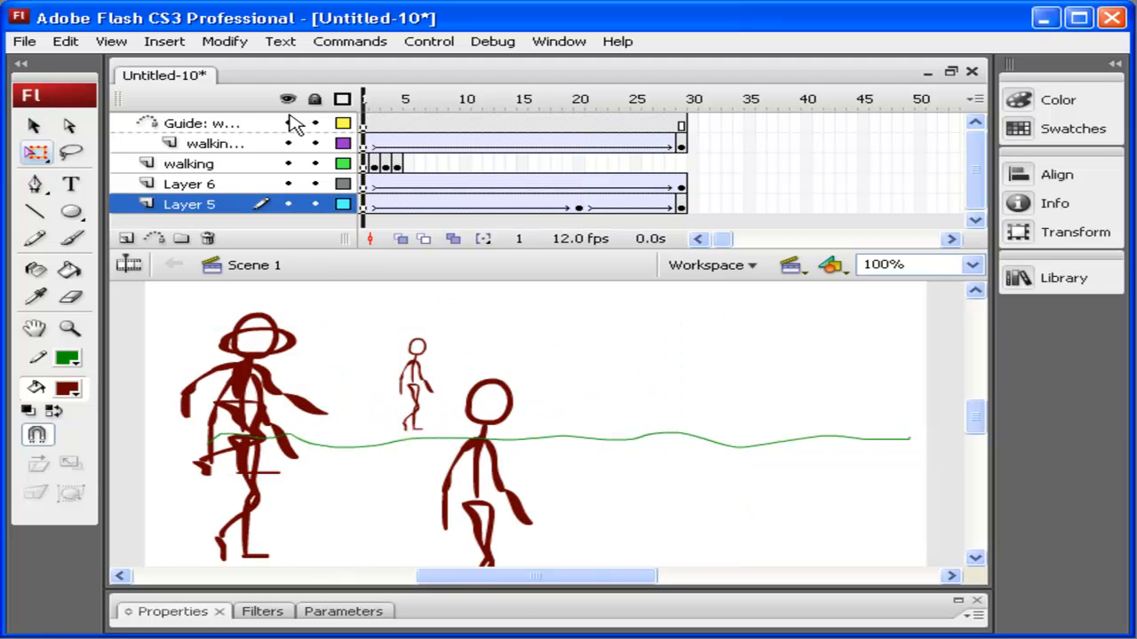
key("Return")
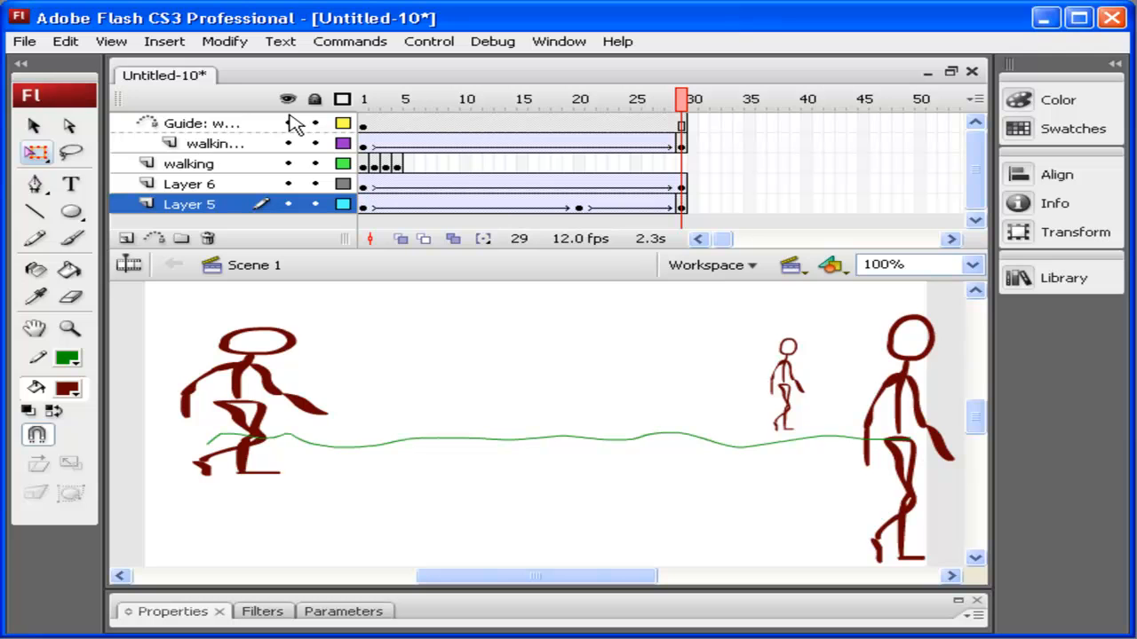
key("ctrl+Return")
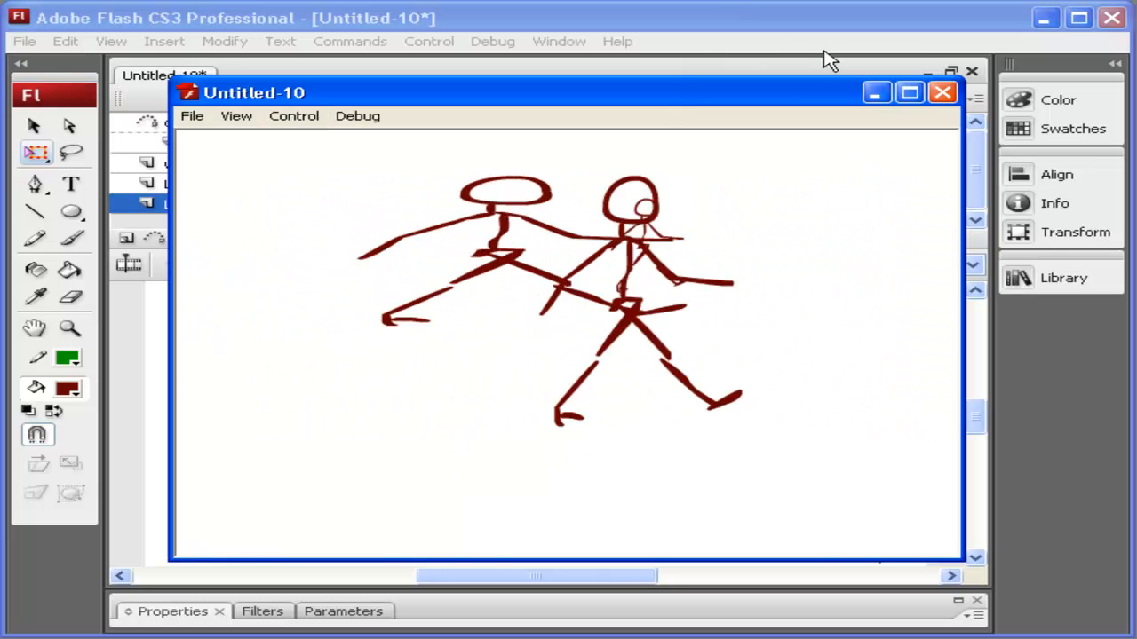
left_click(945, 94)
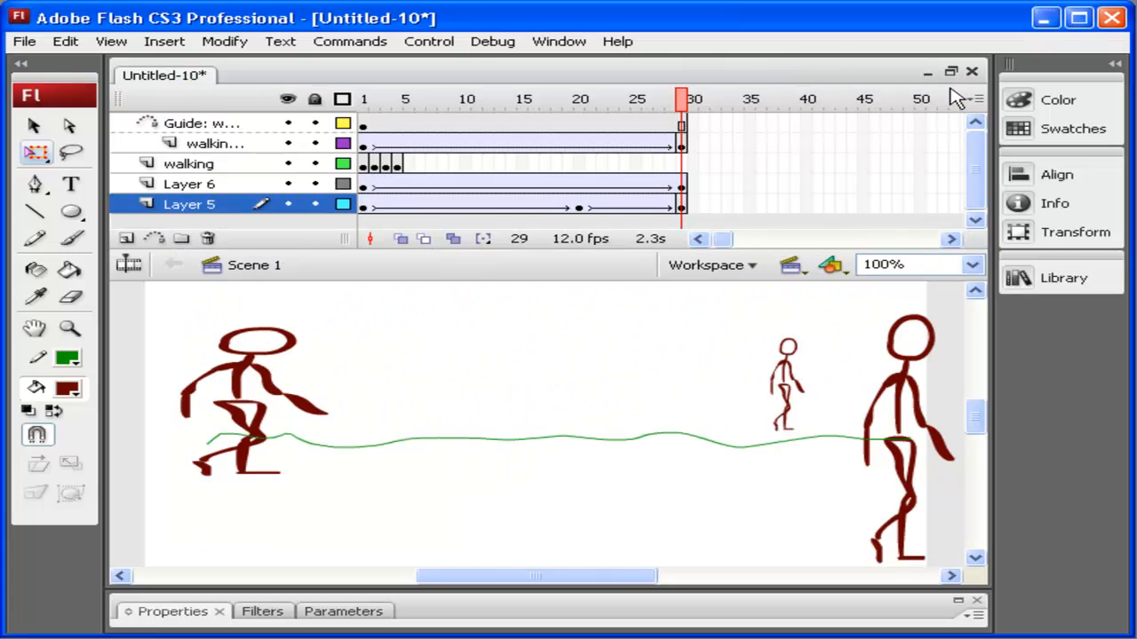